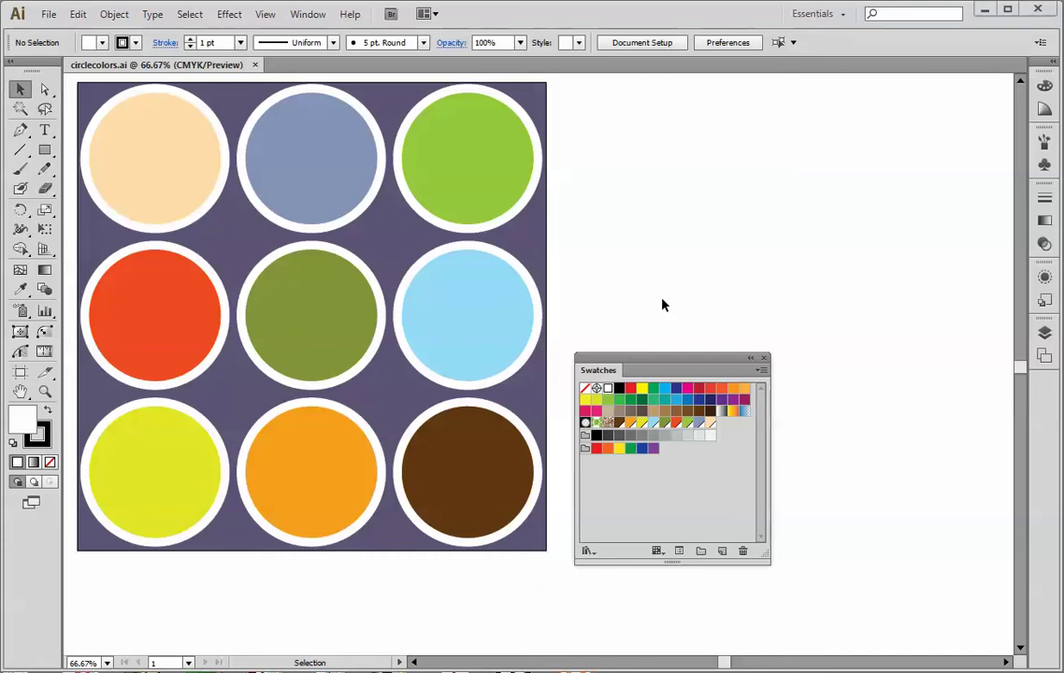
Select all unused swatches and delete them from the Swatches panel
left_click(760, 372)
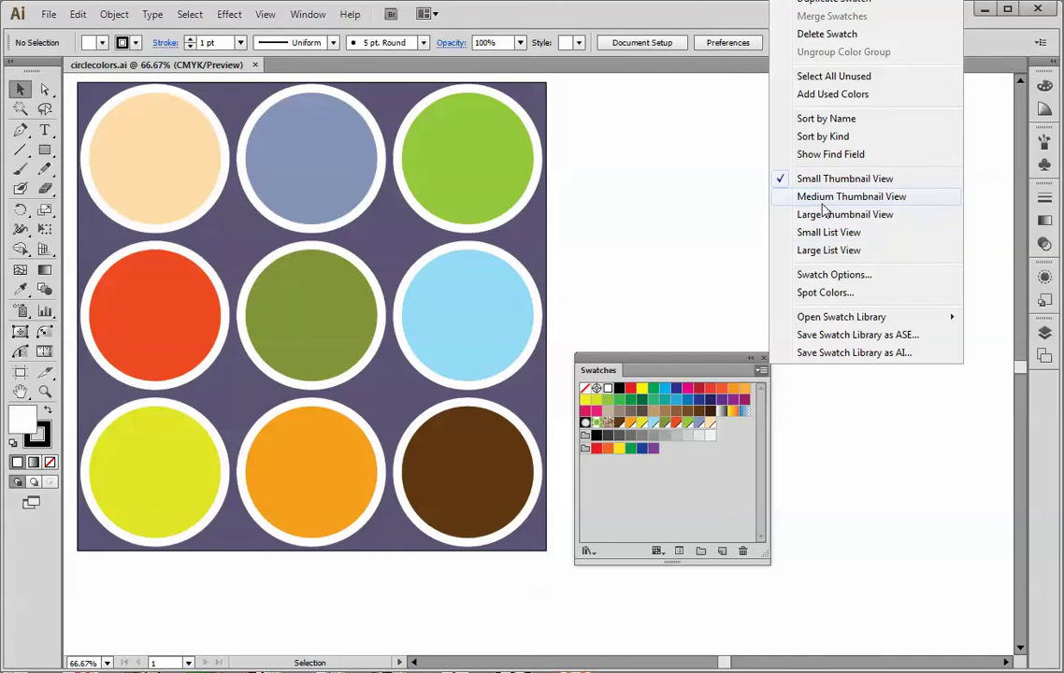
left_click(829, 79)
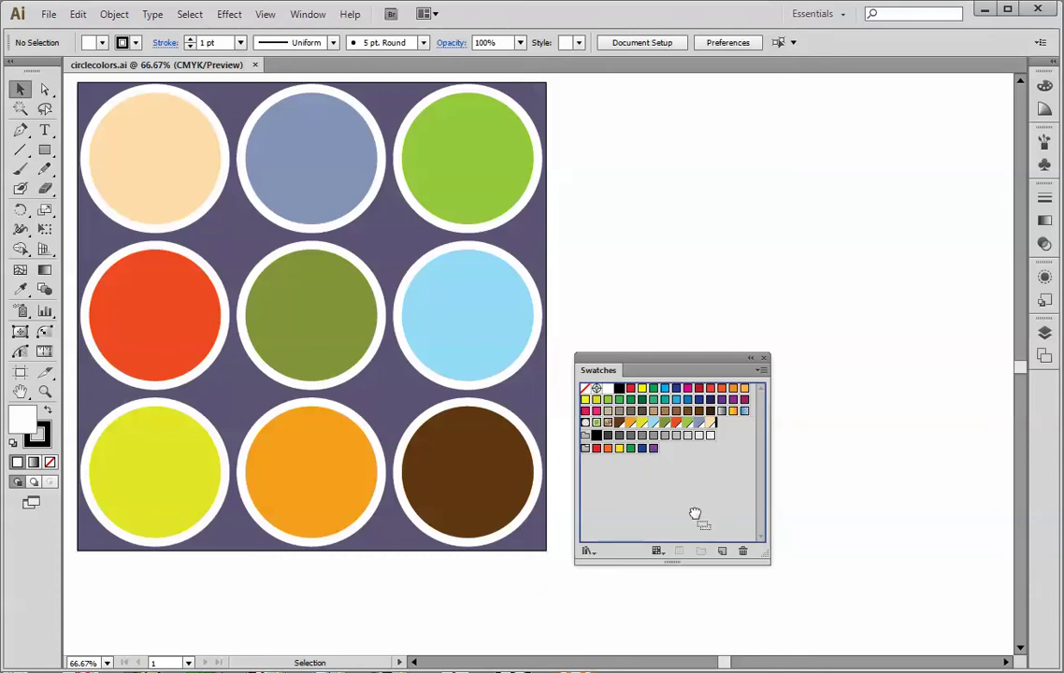
left_click(741, 550)
key("Return")
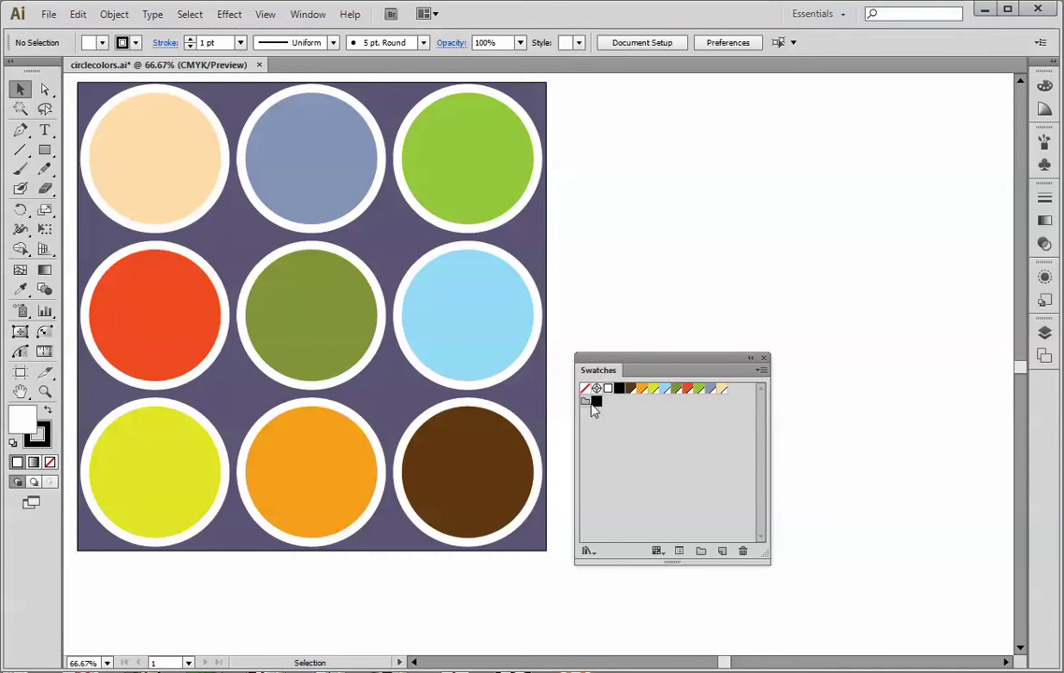
Move the black swatch out of its colour group
left_click_drag(596, 401, 742, 550)
left_click(762, 372)
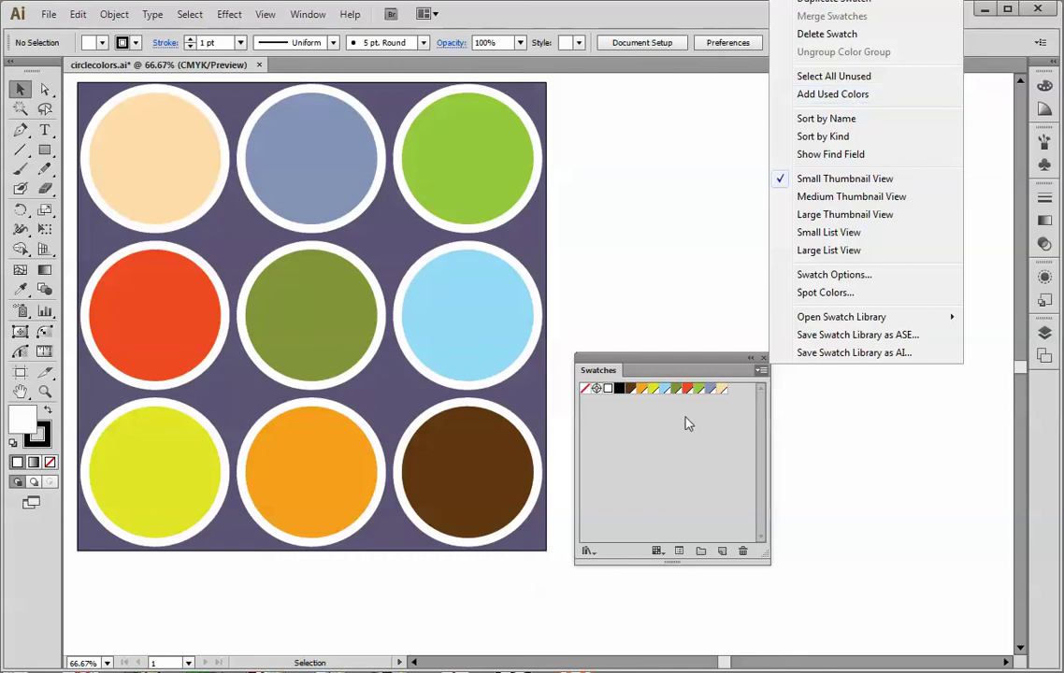
left_click(763, 372)
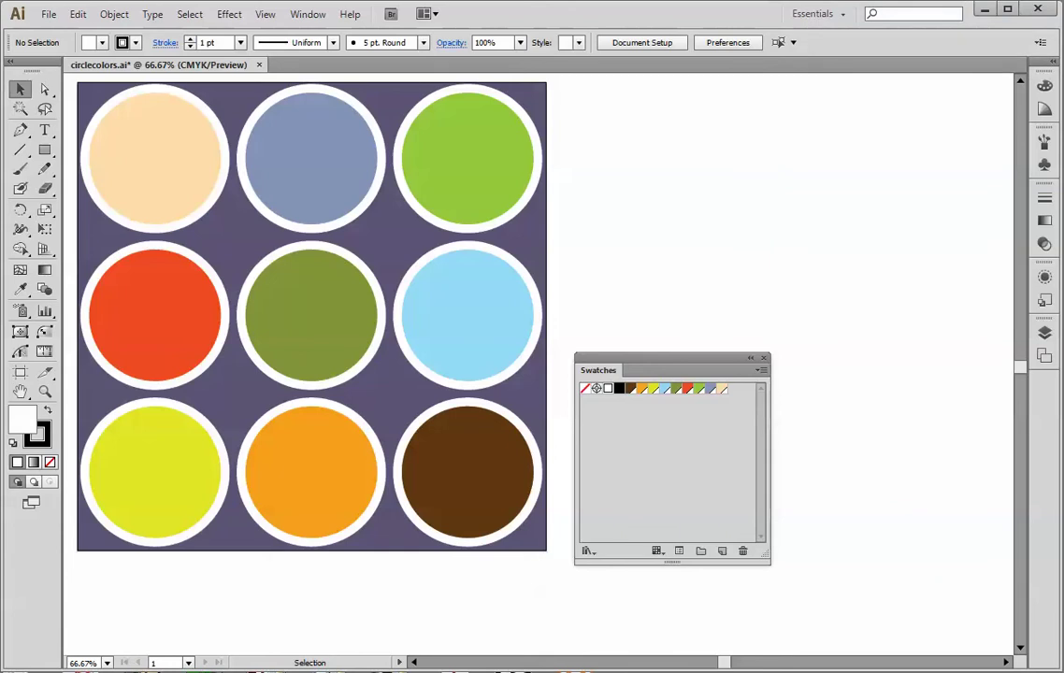
Open the Kuler panel beside the design and move the Swatches panel lower
left_click(309, 15)
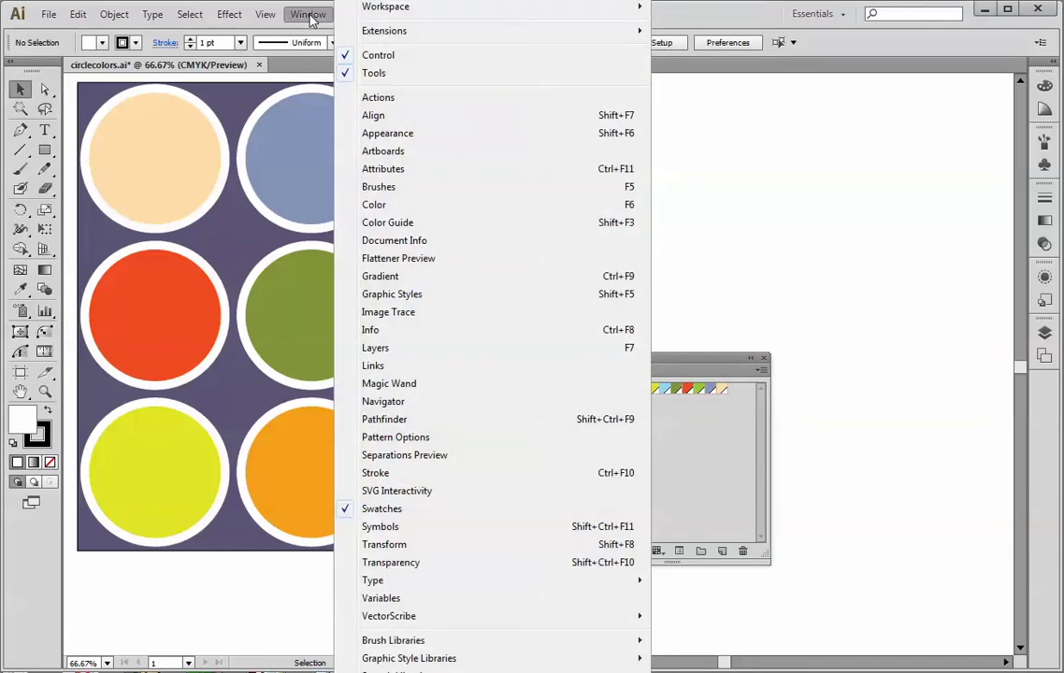
mouse_move(363, 36)
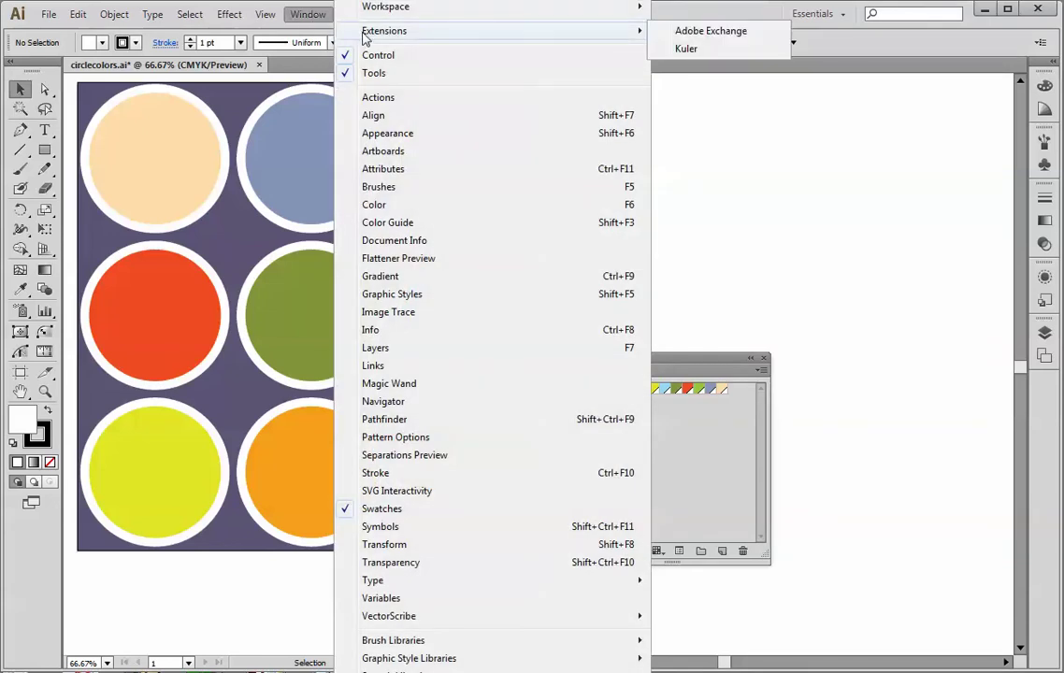
left_click(688, 50)
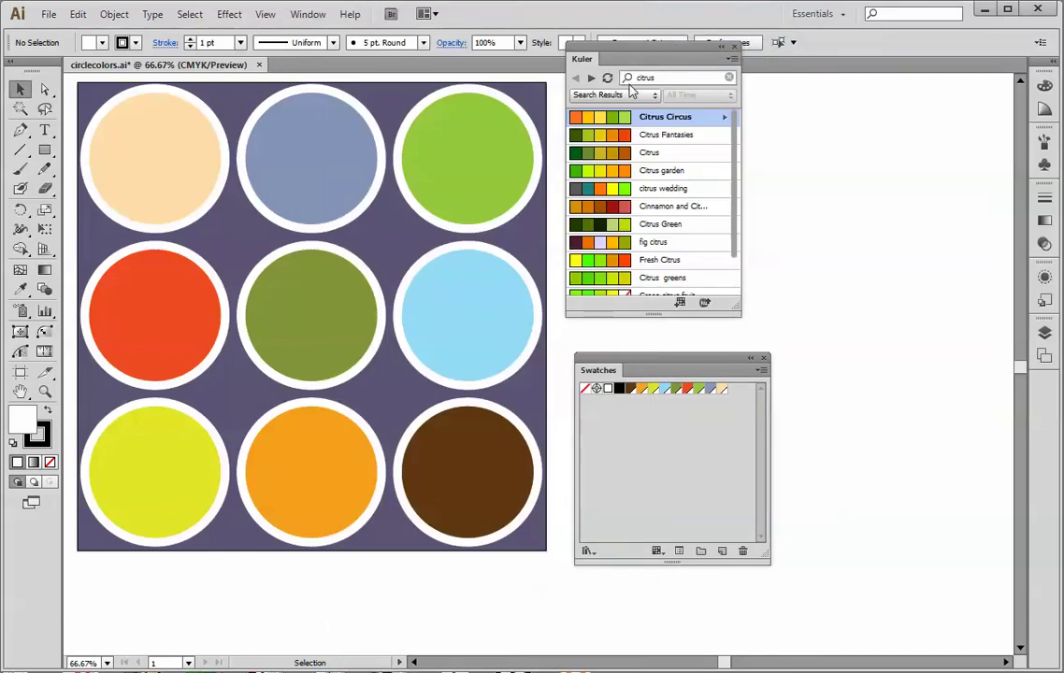
left_click_drag(624, 46, 644, 80)
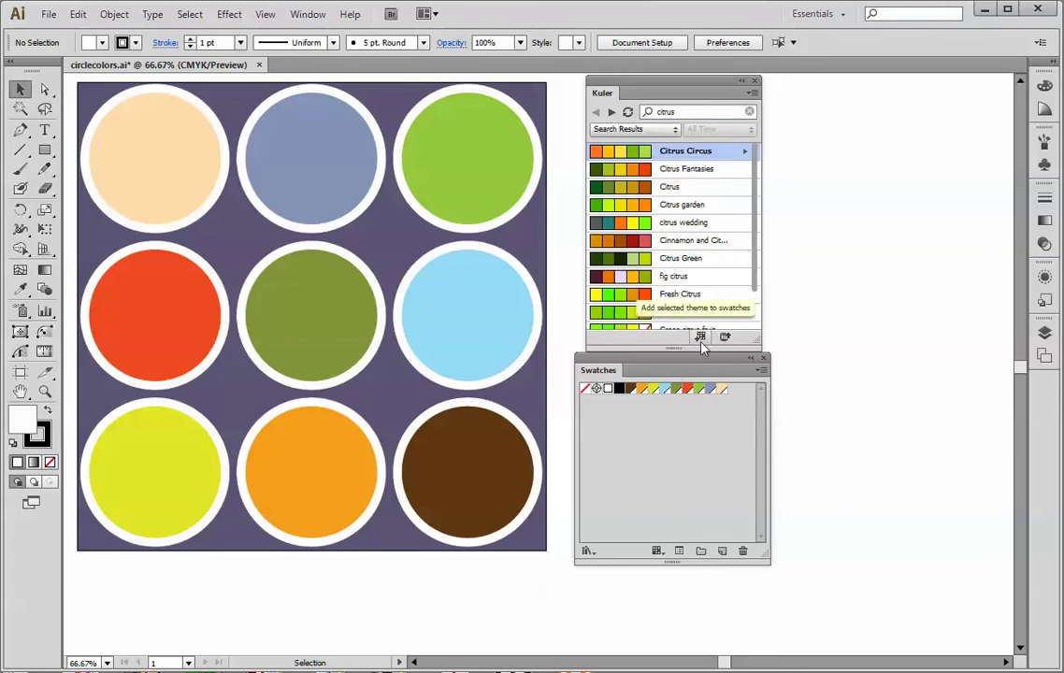
left_click_drag(664, 364, 675, 414)
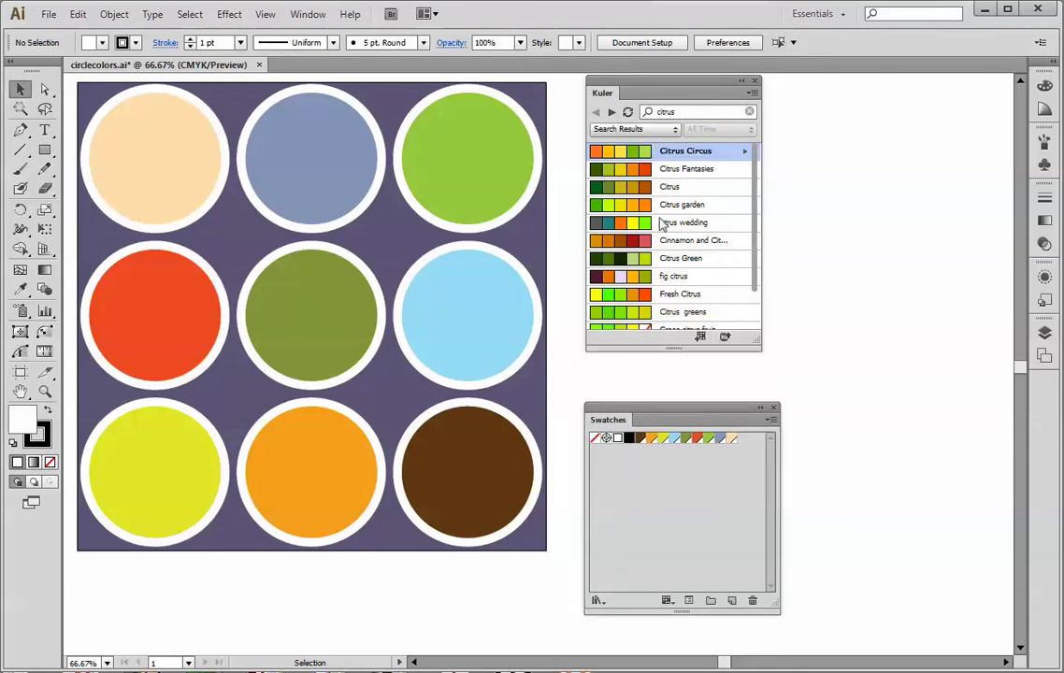
List the Highest Rated Kuler themes and make the Kuler panel taller
left_click(644, 131)
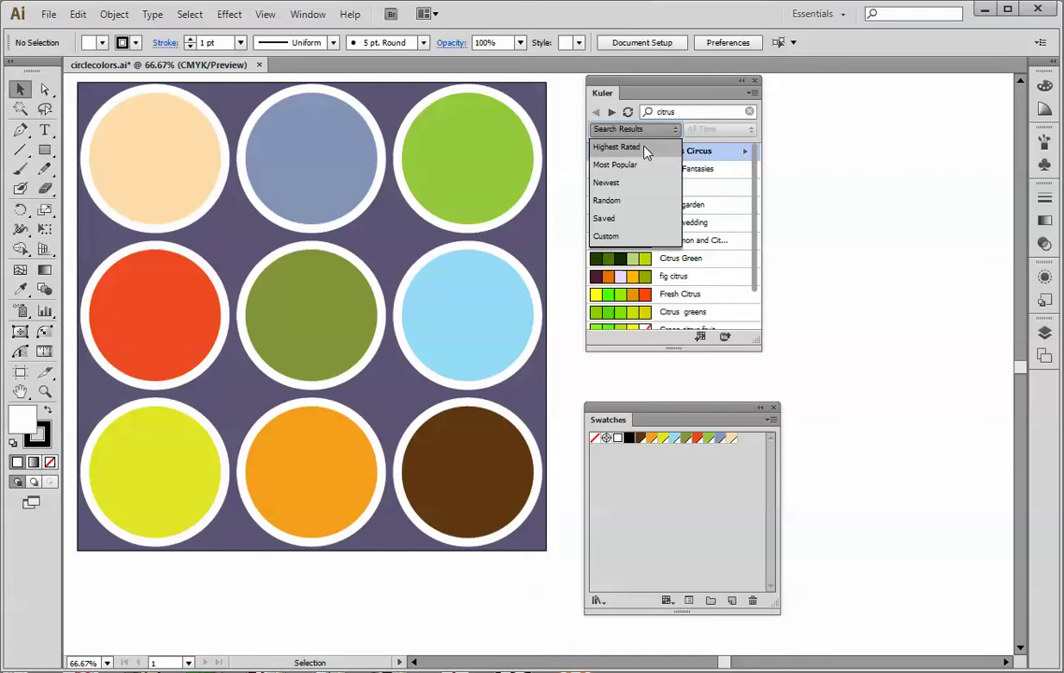
left_click(643, 148)
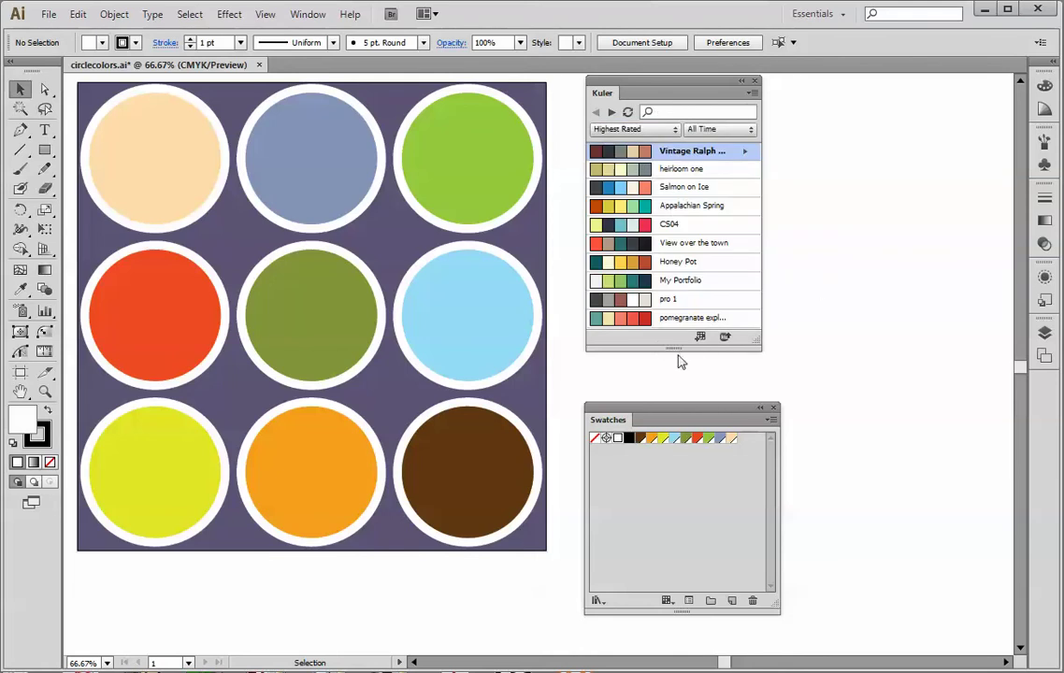
left_click_drag(665, 347, 669, 376)
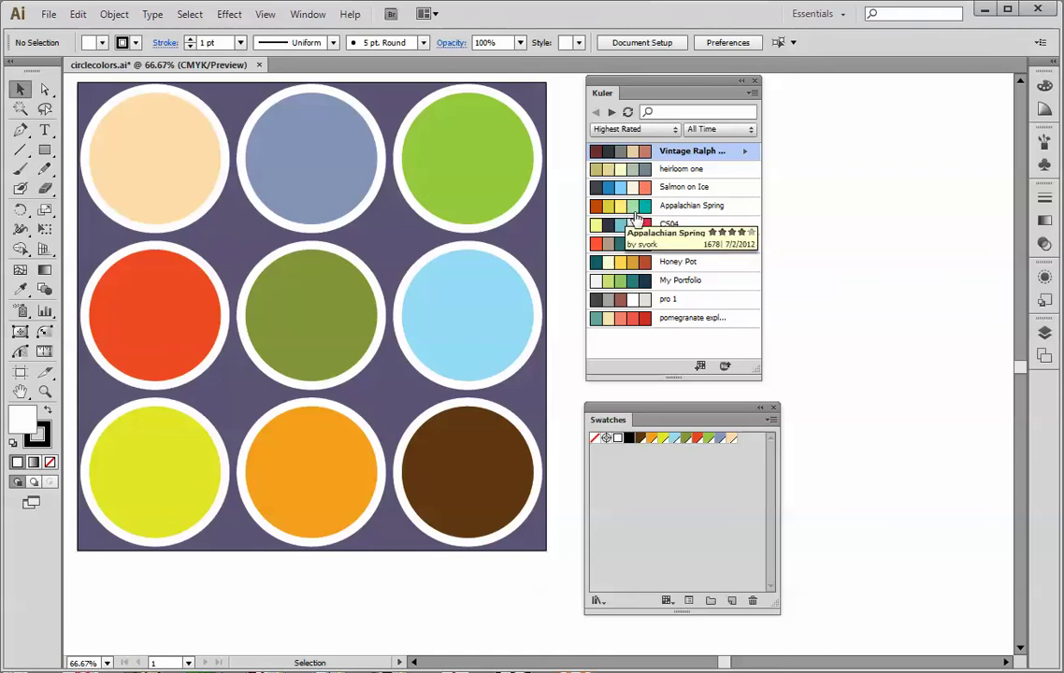
Add the Appalachian Spring theme to the swatches as a colour group
left_click(720, 208)
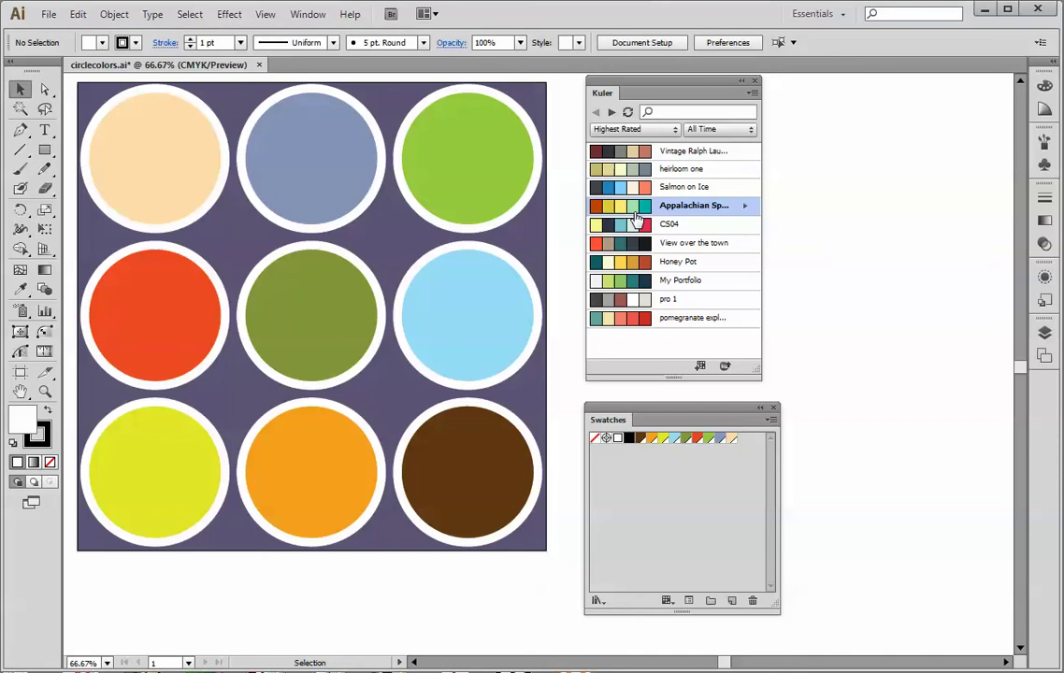
left_click(744, 209)
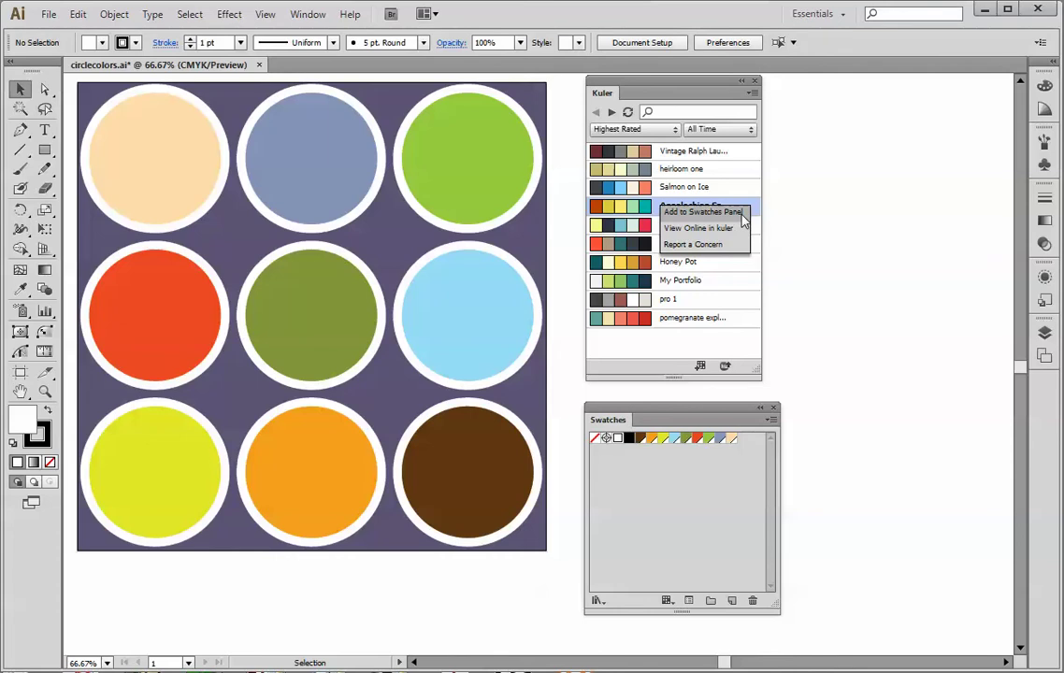
left_click(741, 214)
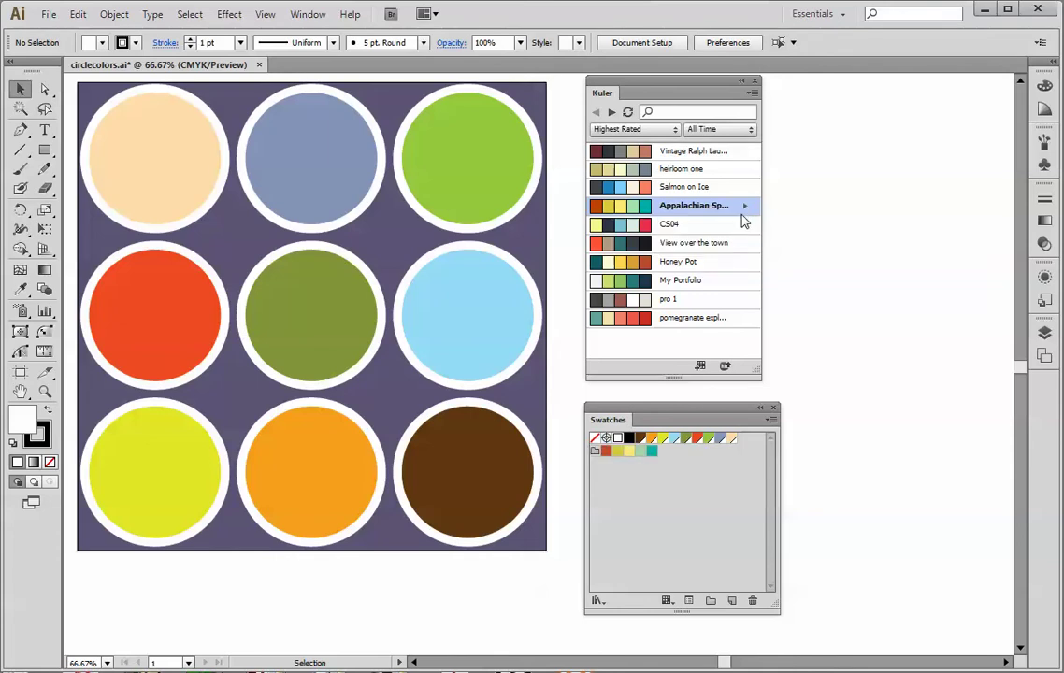
left_click_drag(744, 219, 606, 446)
left_click(594, 452)
Add the heirloom one theme to the swatches, then pick the pomegranate explosion theme
left_click(683, 171)
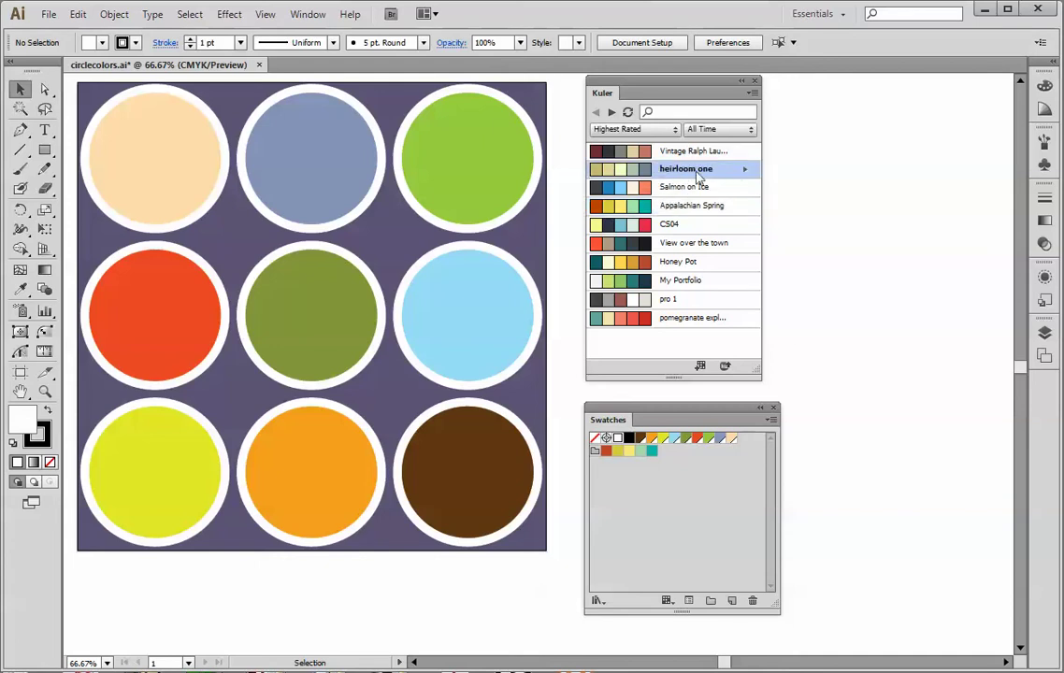
left_click(744, 171)
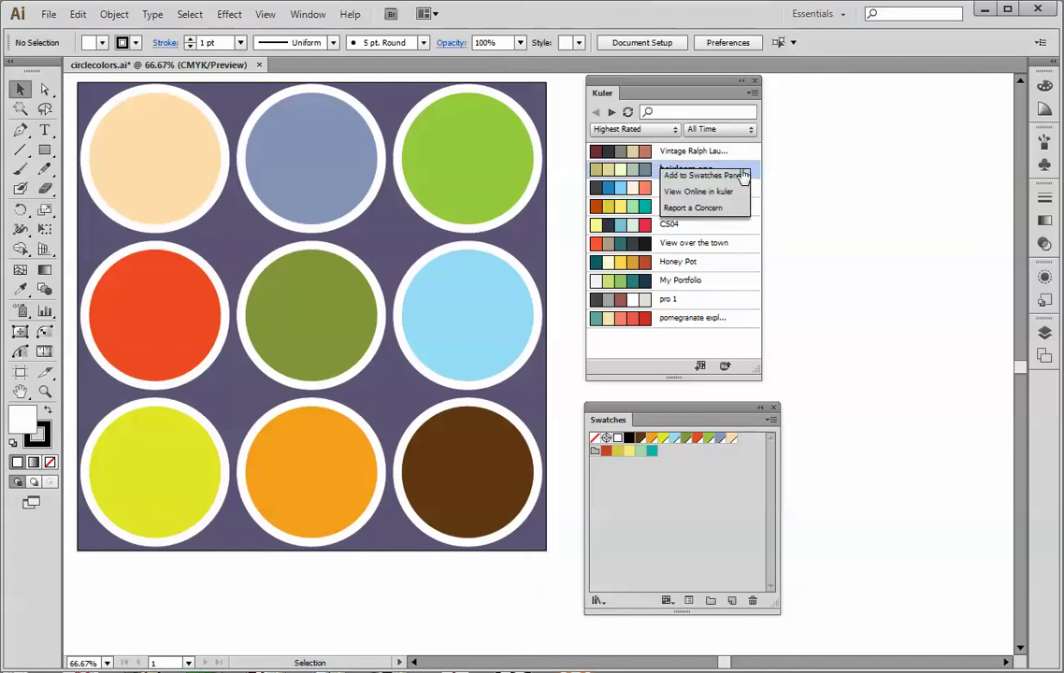
left_click(701, 322)
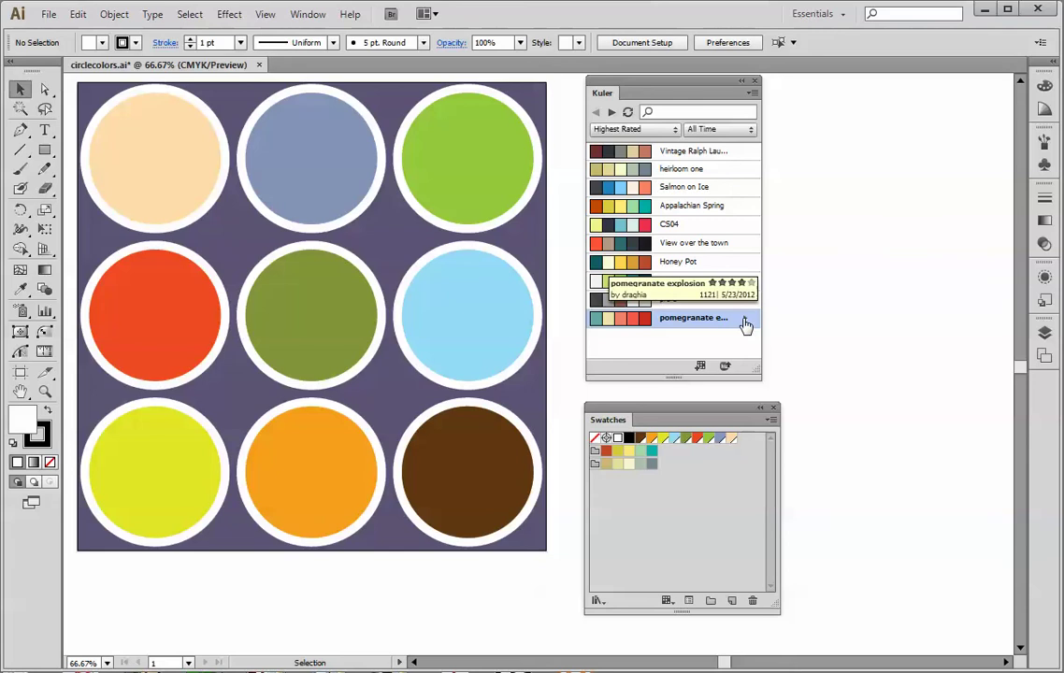
left_click(745, 323)
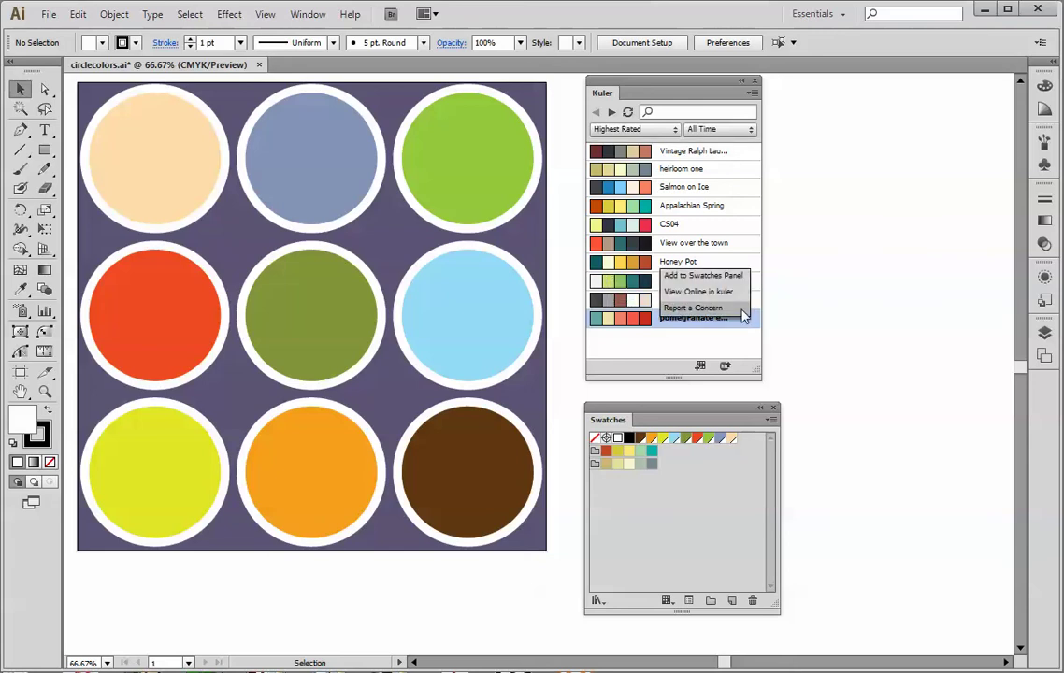
Add pomegranate explosion to the swatches and search Kuler for 'floral' themes
left_click(736, 279)
left_click(685, 112)
type("floral")
key("Return")
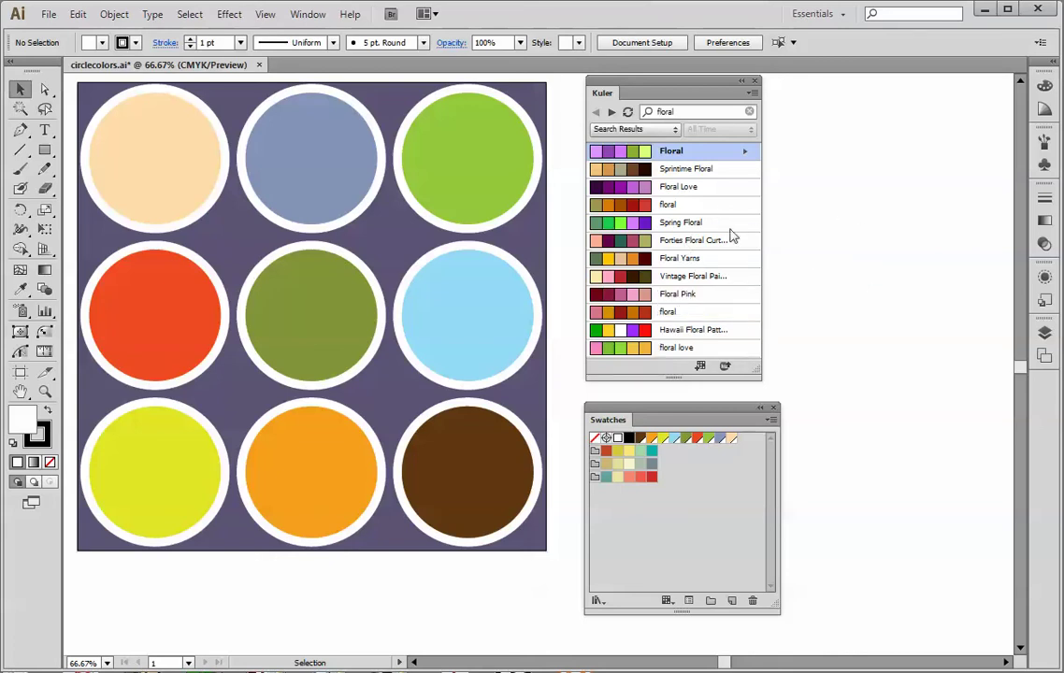
Add the Floral and Spring Floral themes to the swatches
left_click(747, 153)
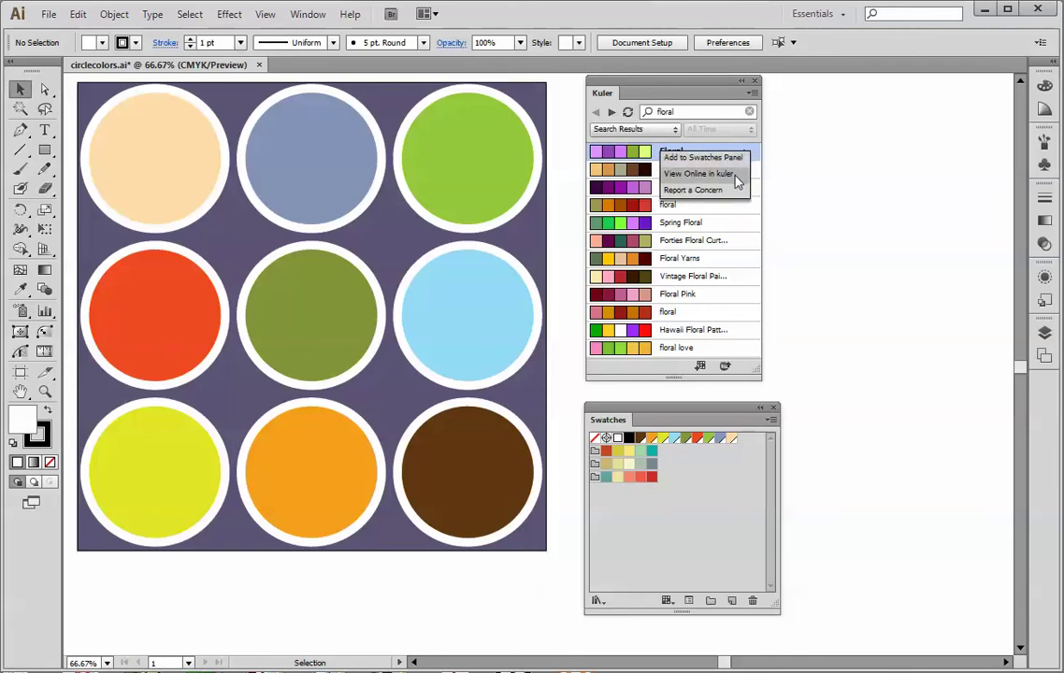
left_click(733, 158)
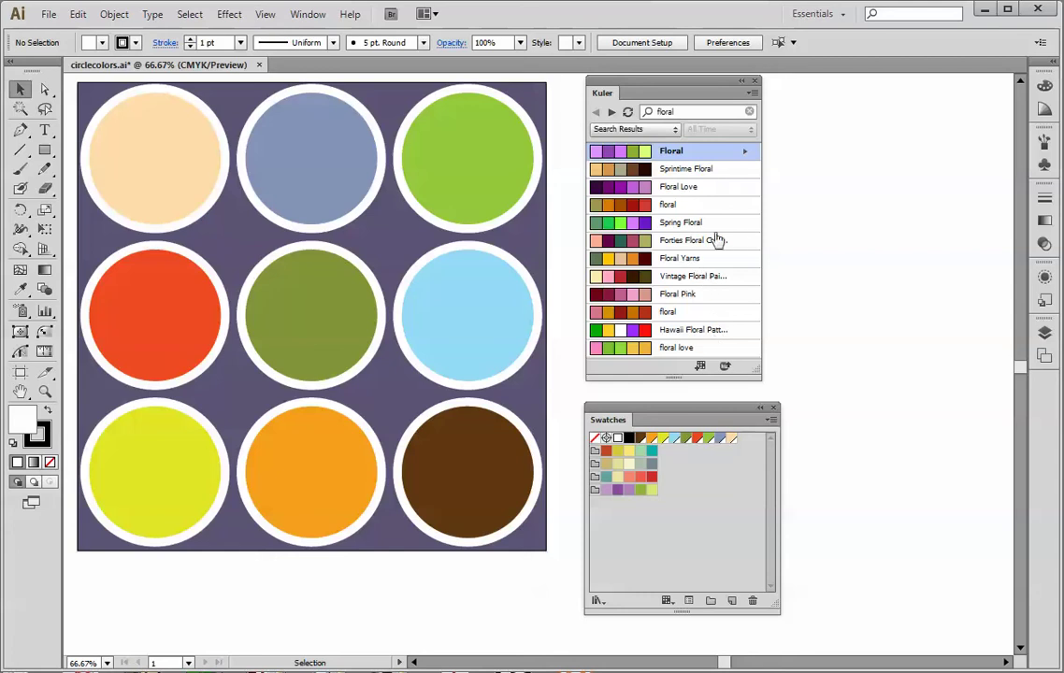
left_click(740, 224)
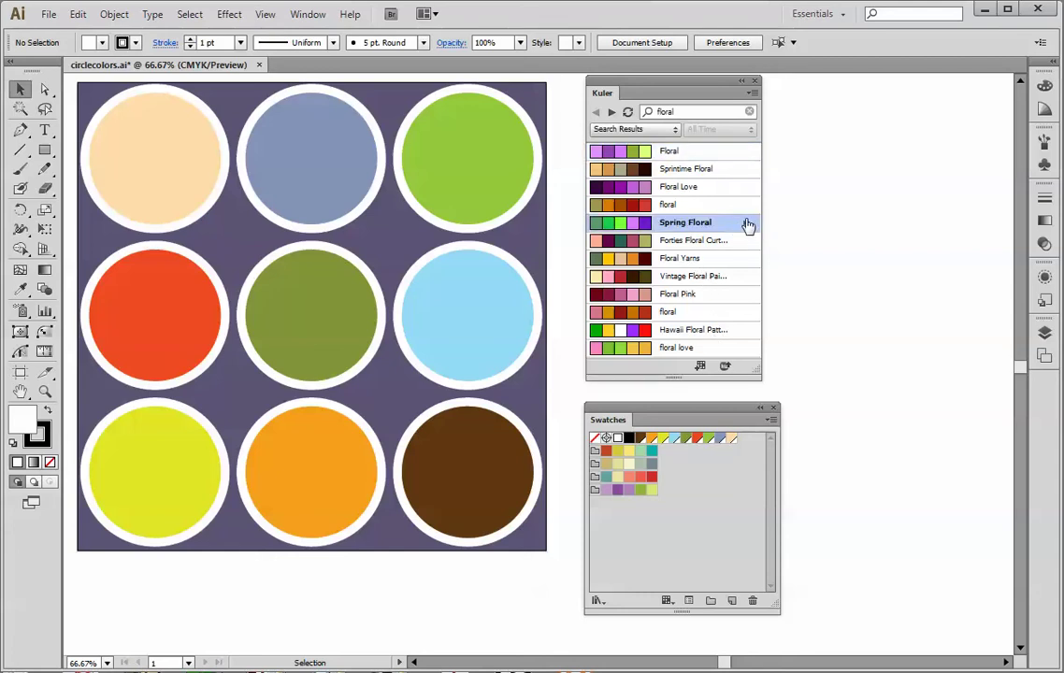
left_click(748, 224)
left_click(738, 240)
left_click(744, 228)
left_click(741, 230)
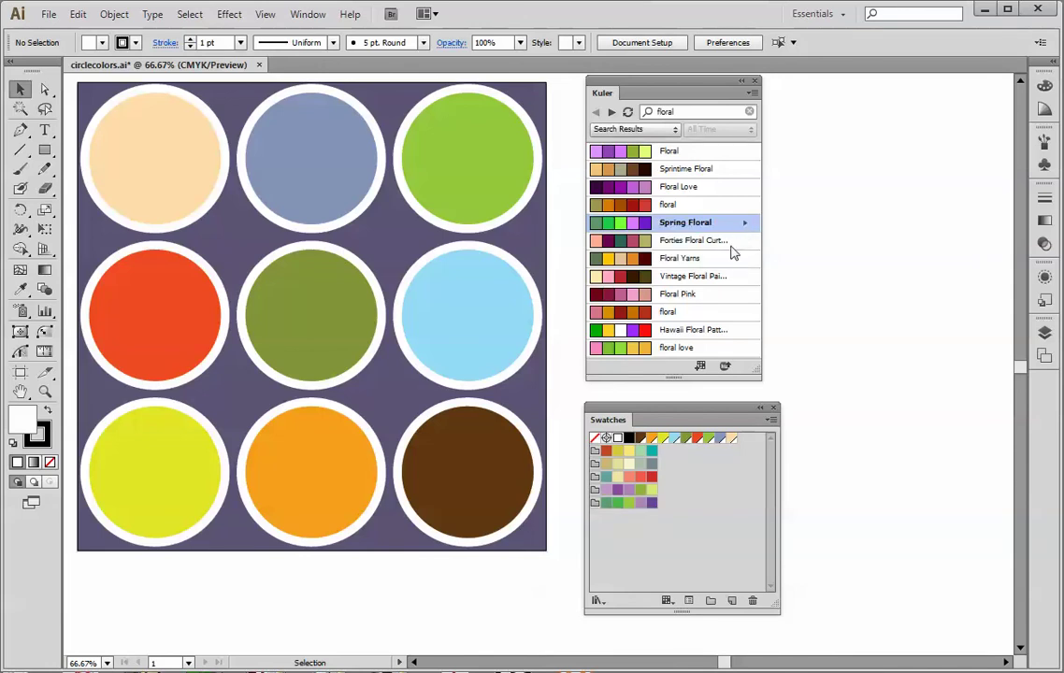
Add the floral love theme to the swatches and close the Kuler panel
left_click(714, 352)
left_click(701, 367)
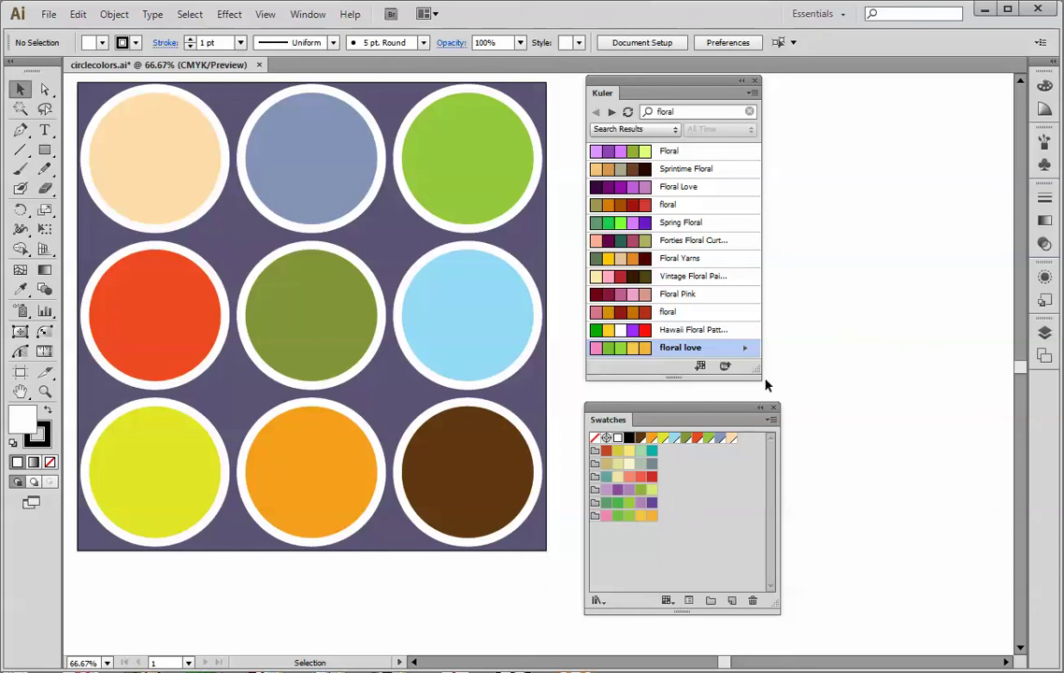
left_click(756, 82)
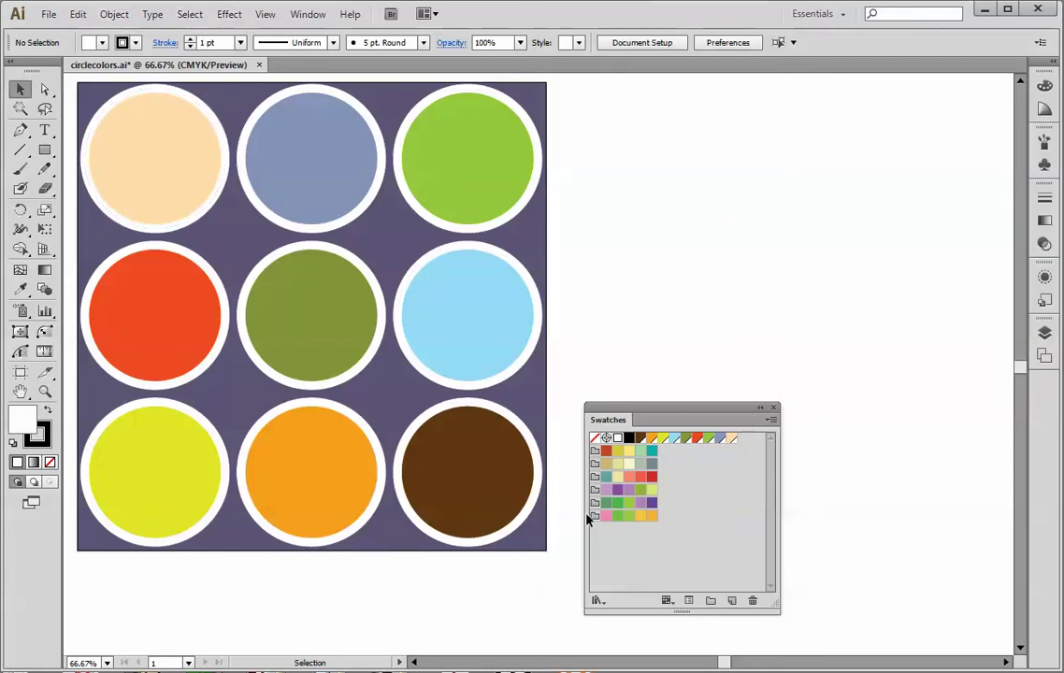
Select all the artwork and open Recolor Artwork, moving its window off the design
left_click(186, 17)
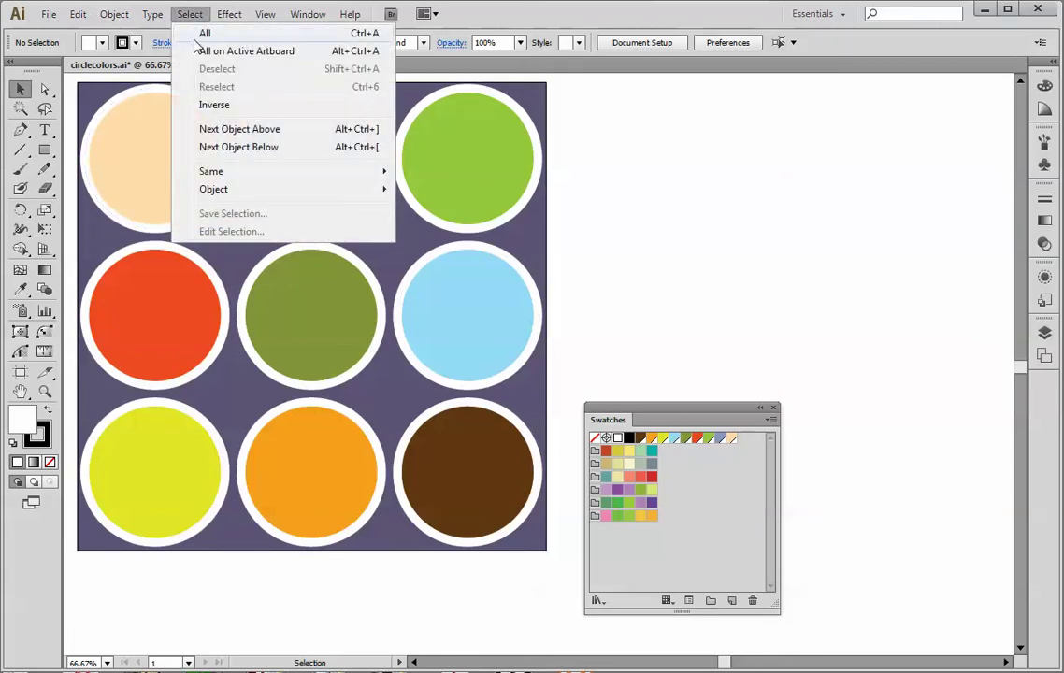
left_click(198, 30)
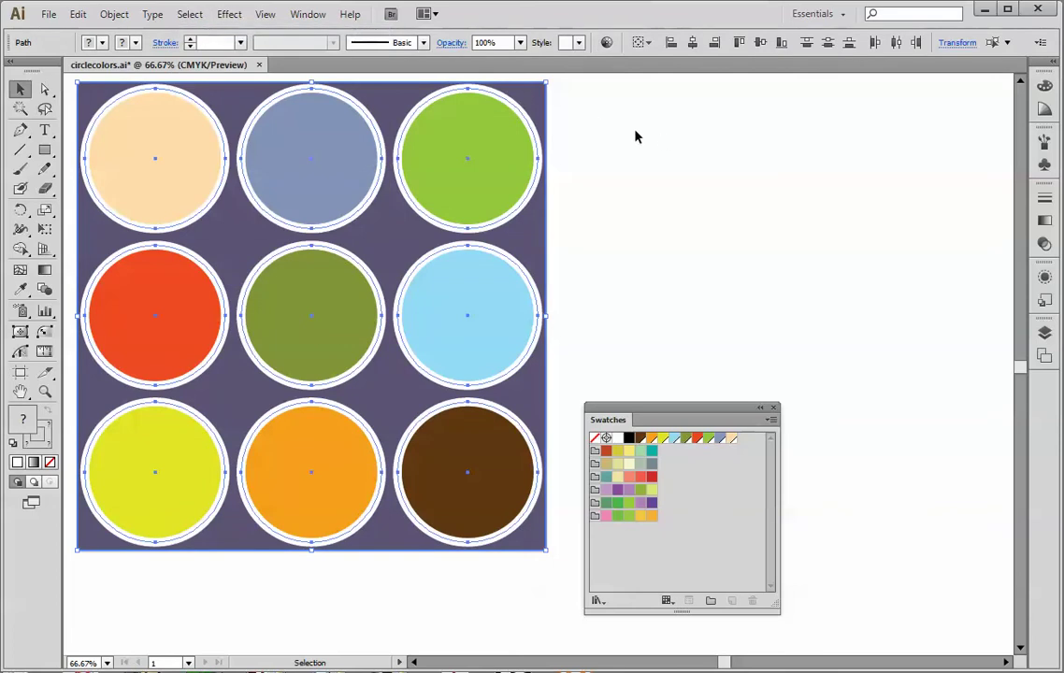
left_click(606, 44)
left_click_drag(550, 109, 802, 90)
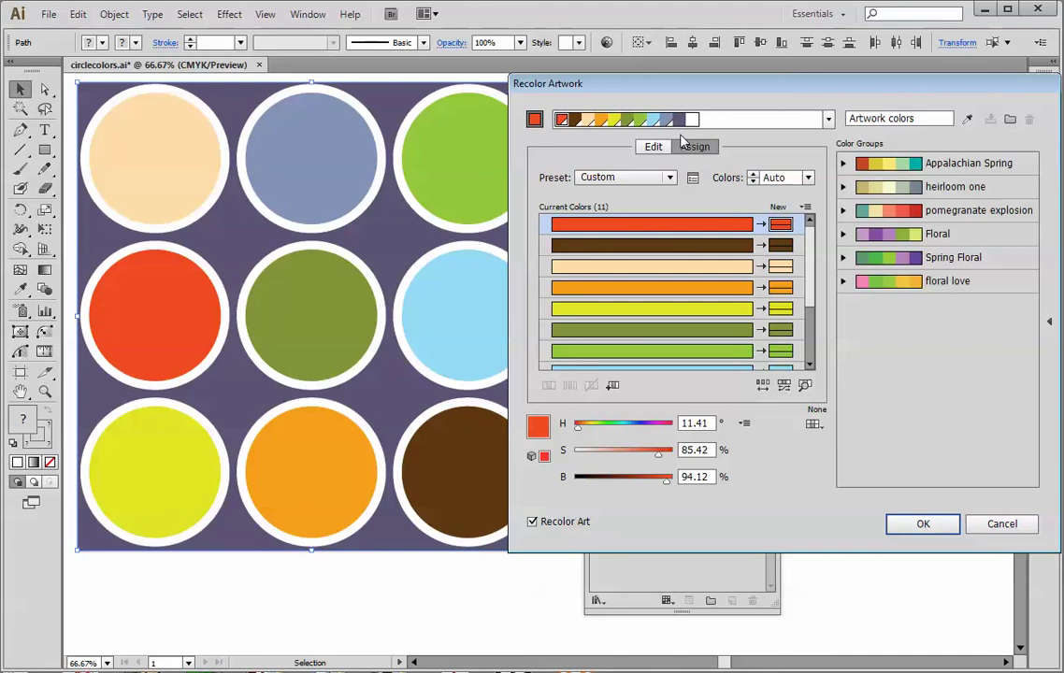
mouse_move(703, 86)
left_mouse_down()
mouse_move(734, 88)
mouse_move(705, 86)
left_mouse_up()
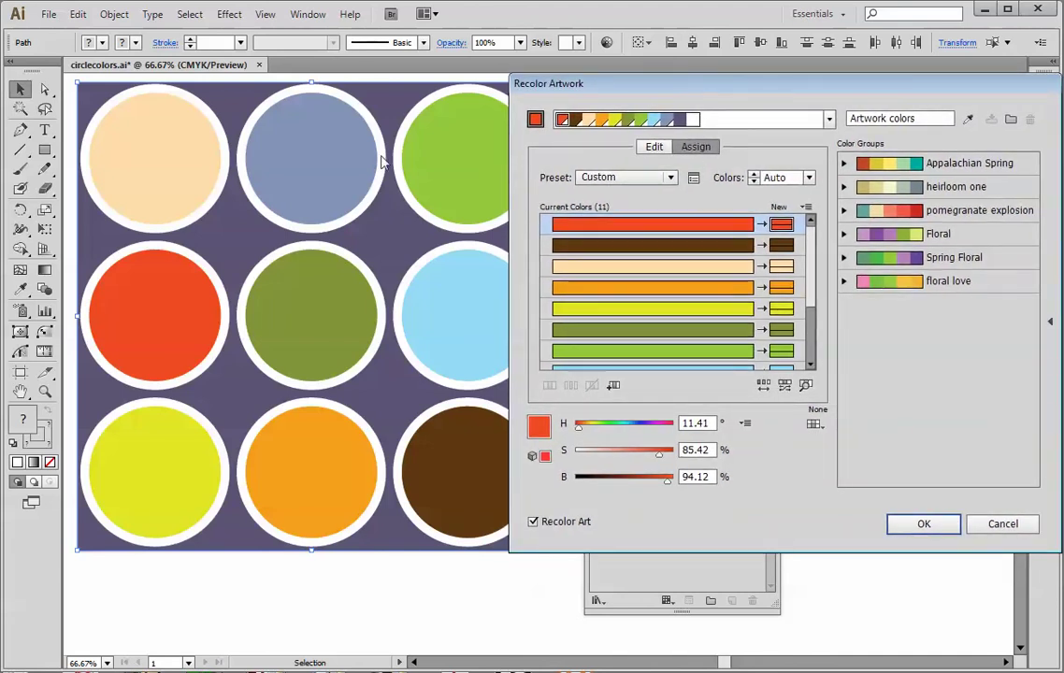
Preview each colour group from Appalachian Spring through floral love, then cancel the recolour
left_click(700, 228)
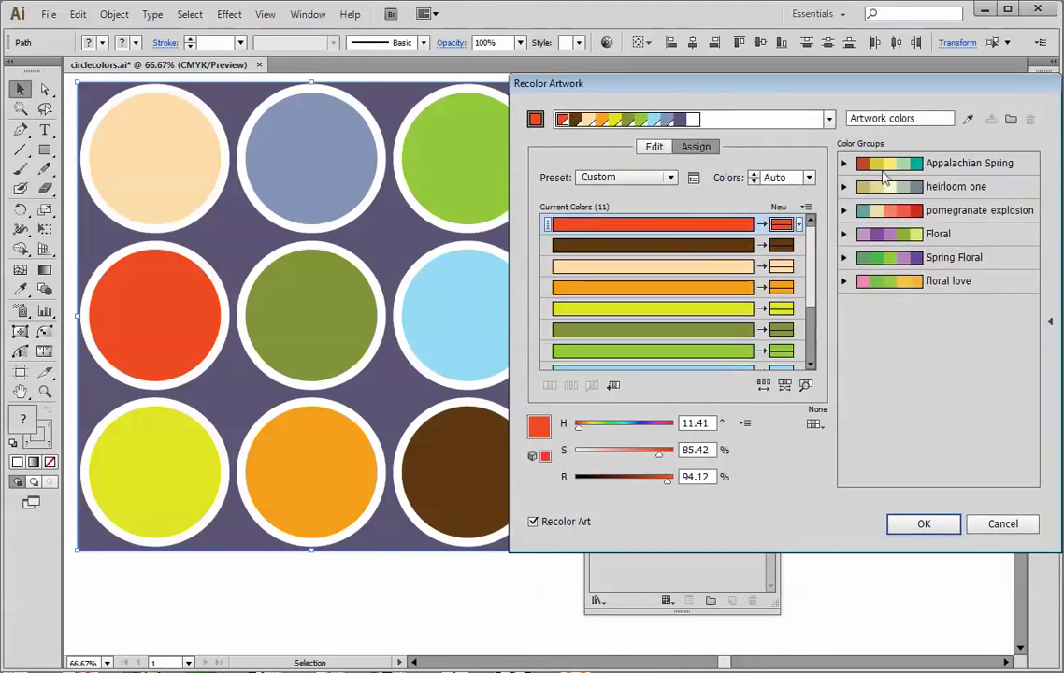
left_click(950, 170)
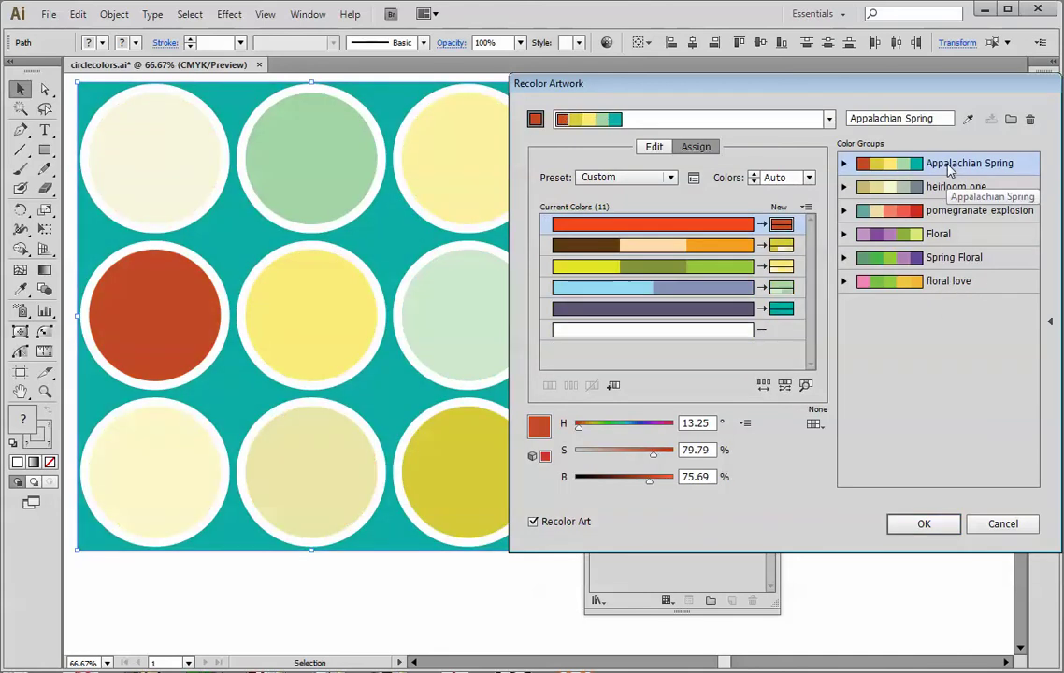
left_click(987, 192)
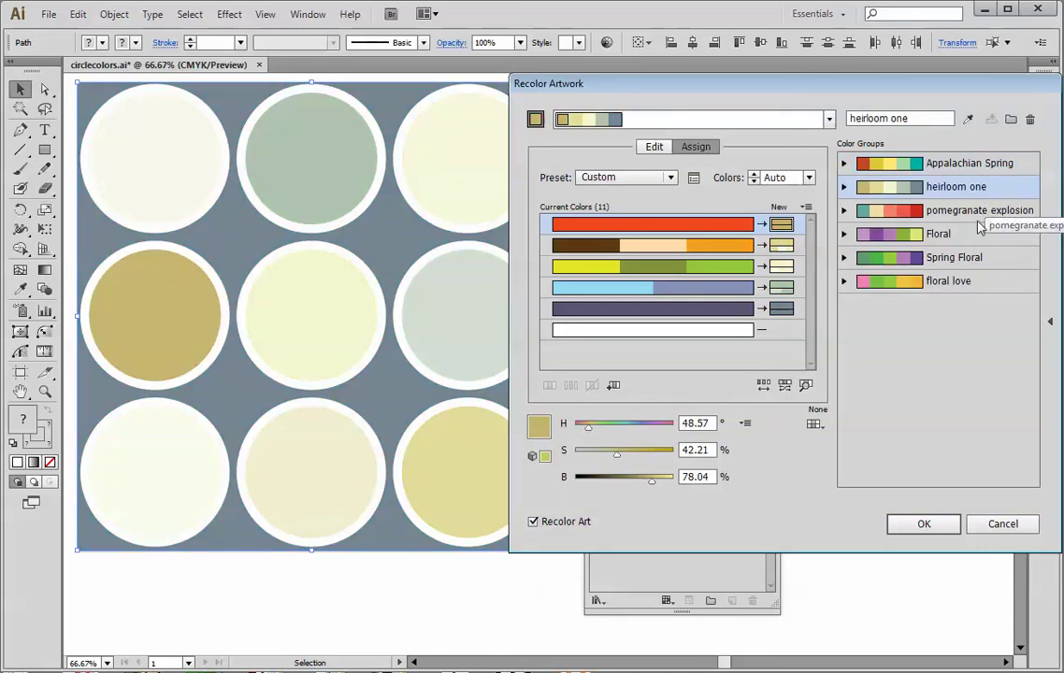
left_click(981, 228)
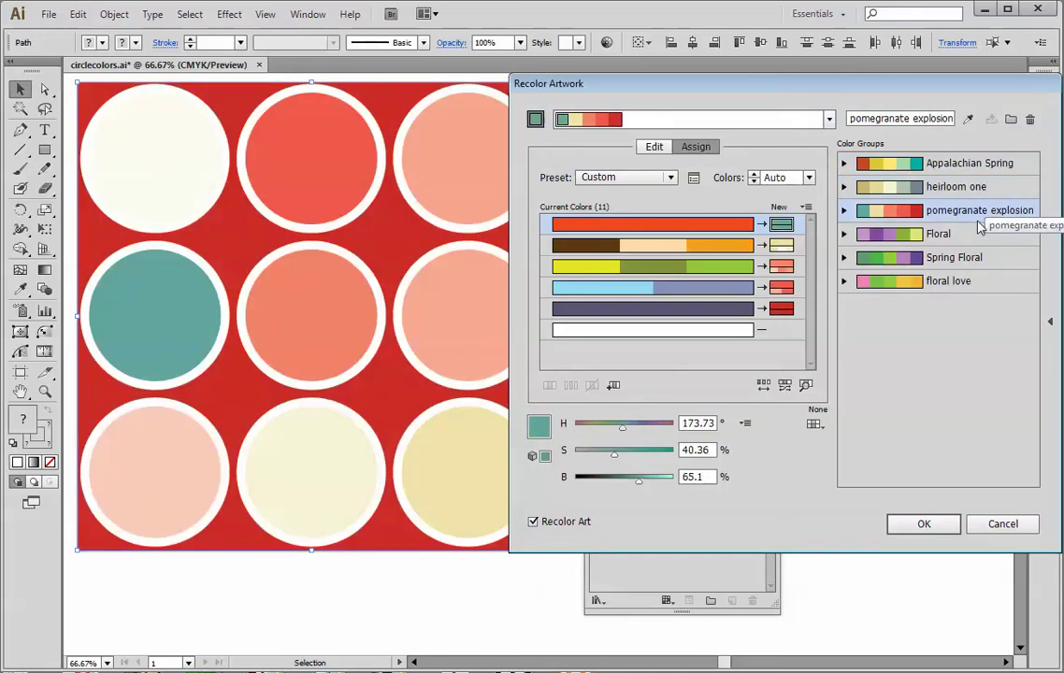
left_click(977, 241)
left_click(973, 266)
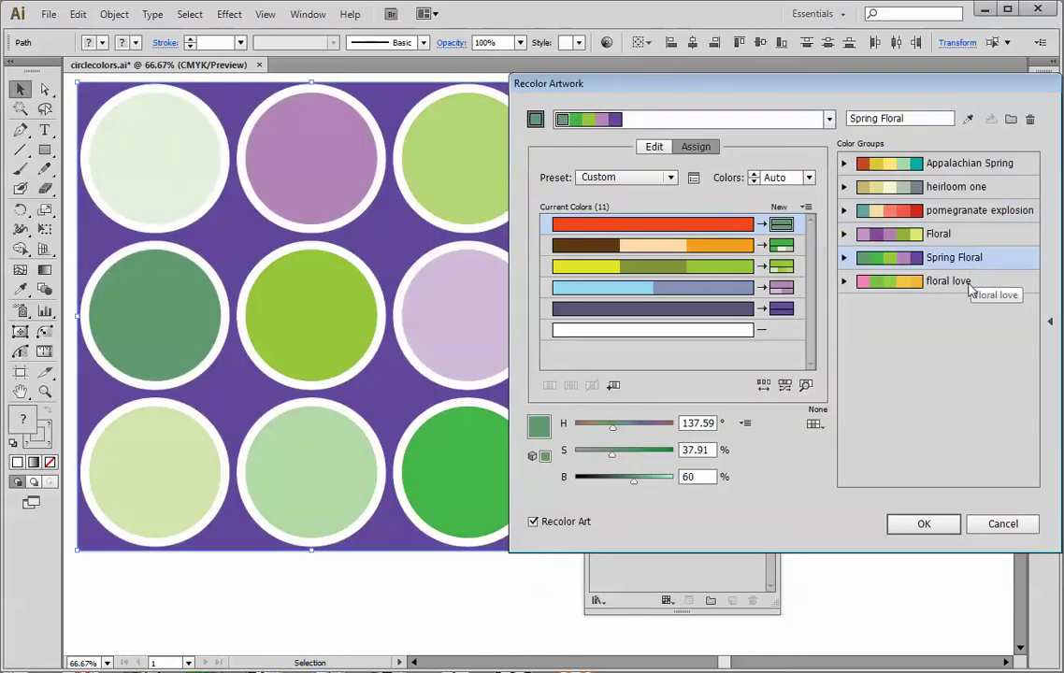
left_click(970, 285)
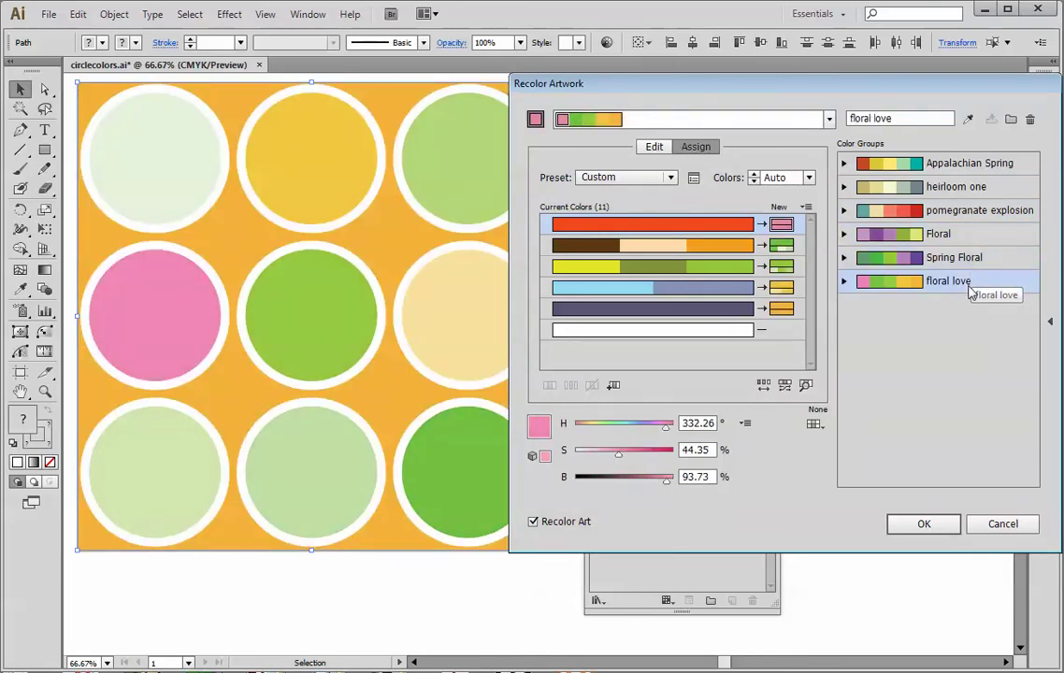
left_click(1000, 526)
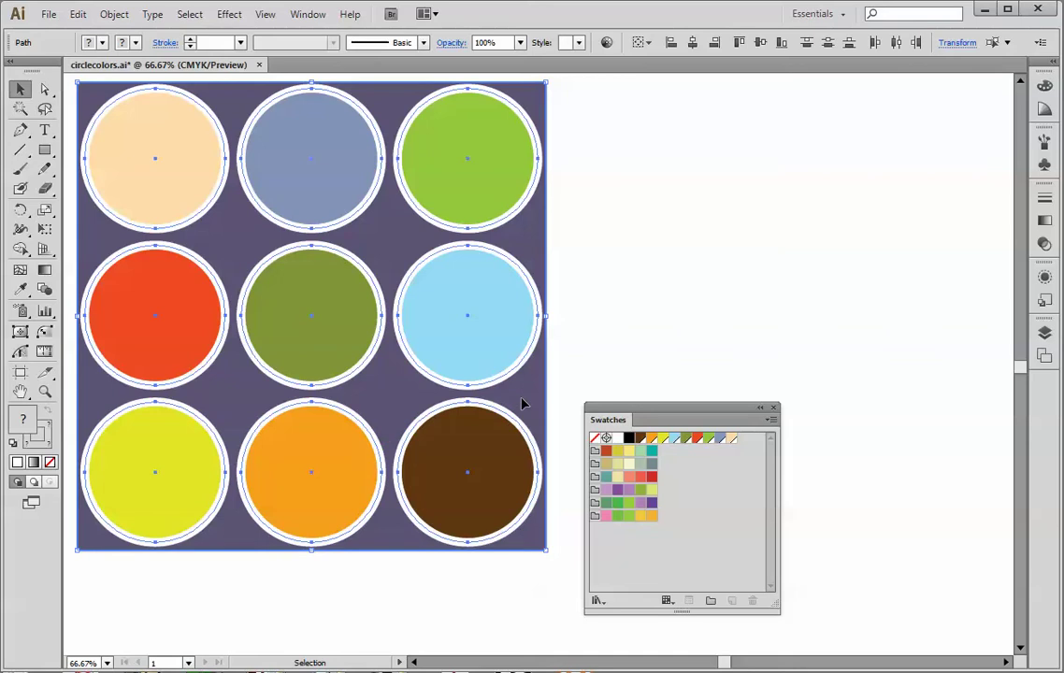
Deselect all artwork and select the Appalachian Spring colour group
left_click(565, 339)
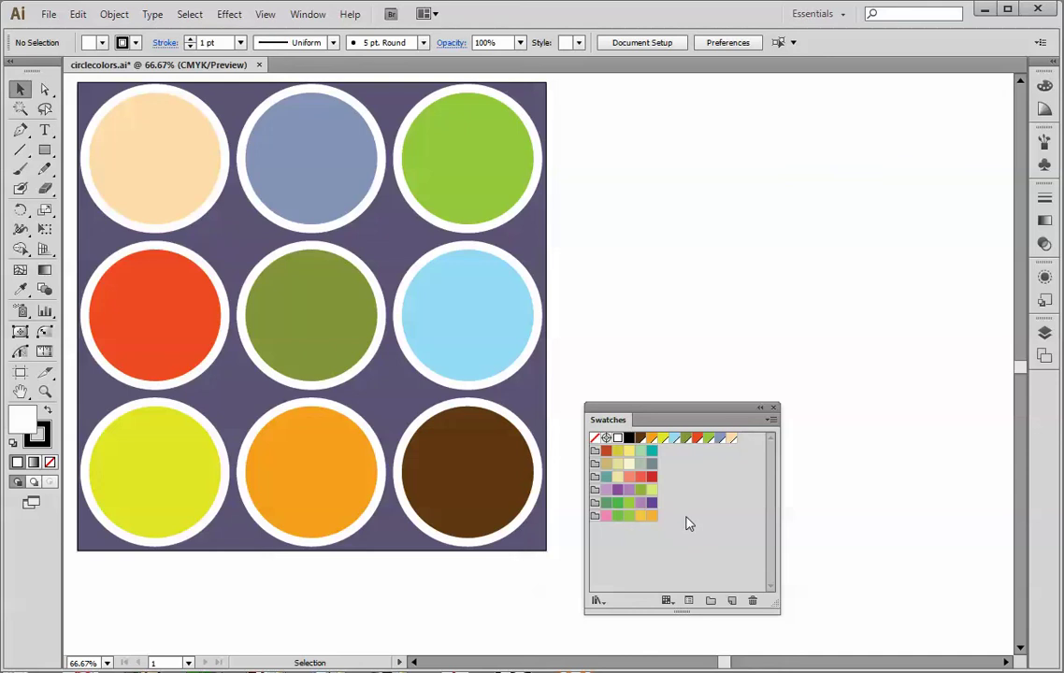
left_click(594, 452)
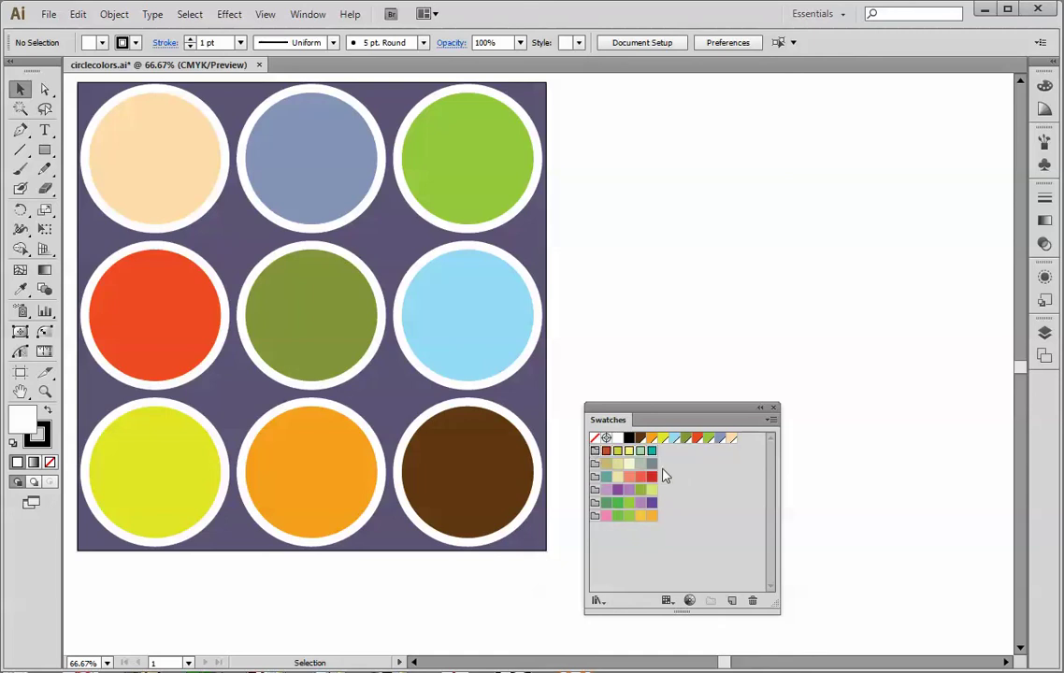
Duplicate the Appalachian Spring group and accept the copy's colours unchanged in Edit Colors
left_click(771, 420)
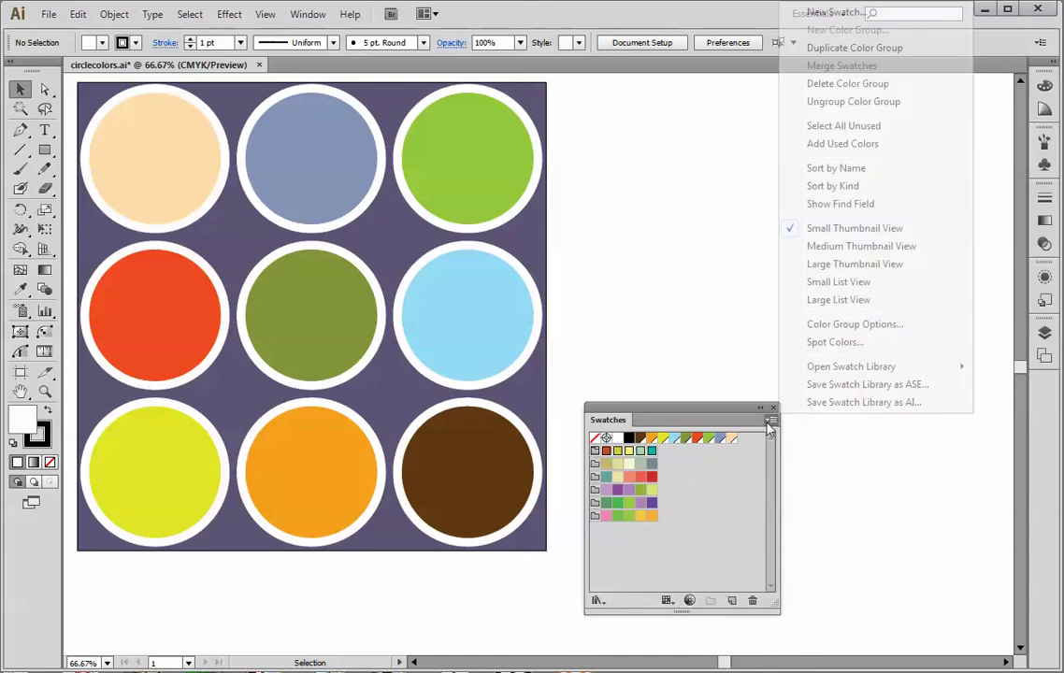
left_click(845, 47)
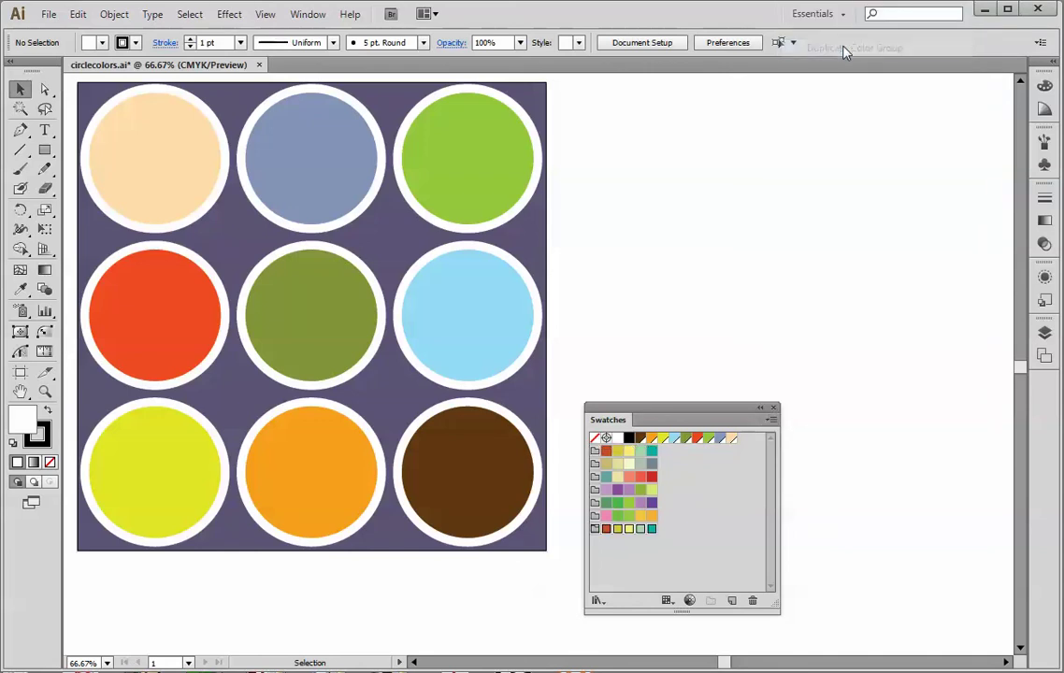
double_click(594, 530)
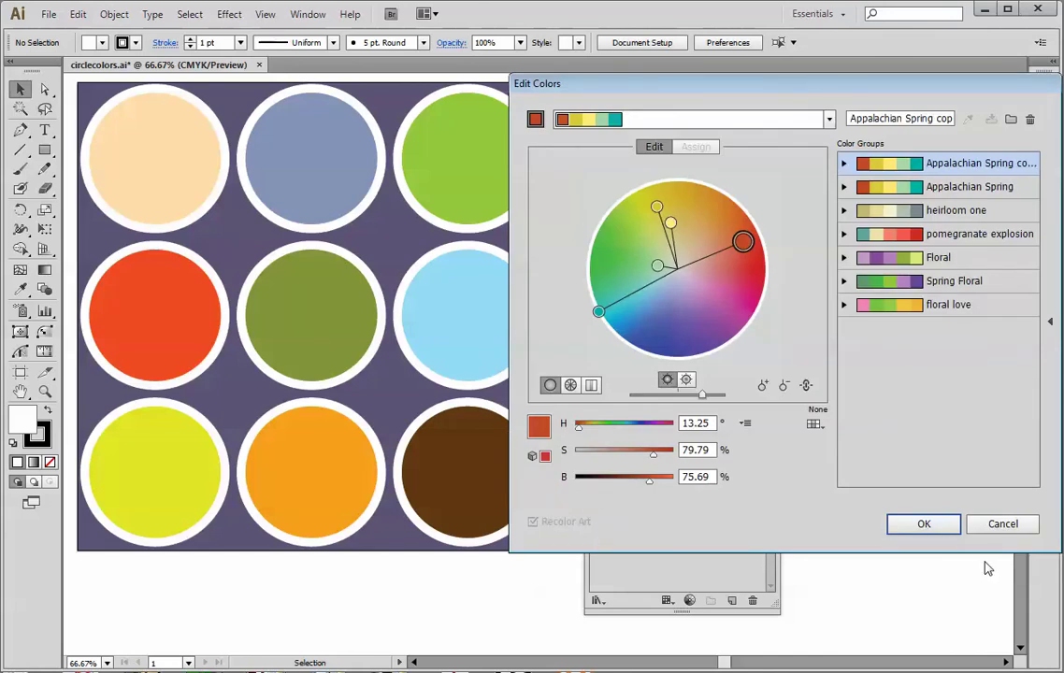
left_click(943, 529)
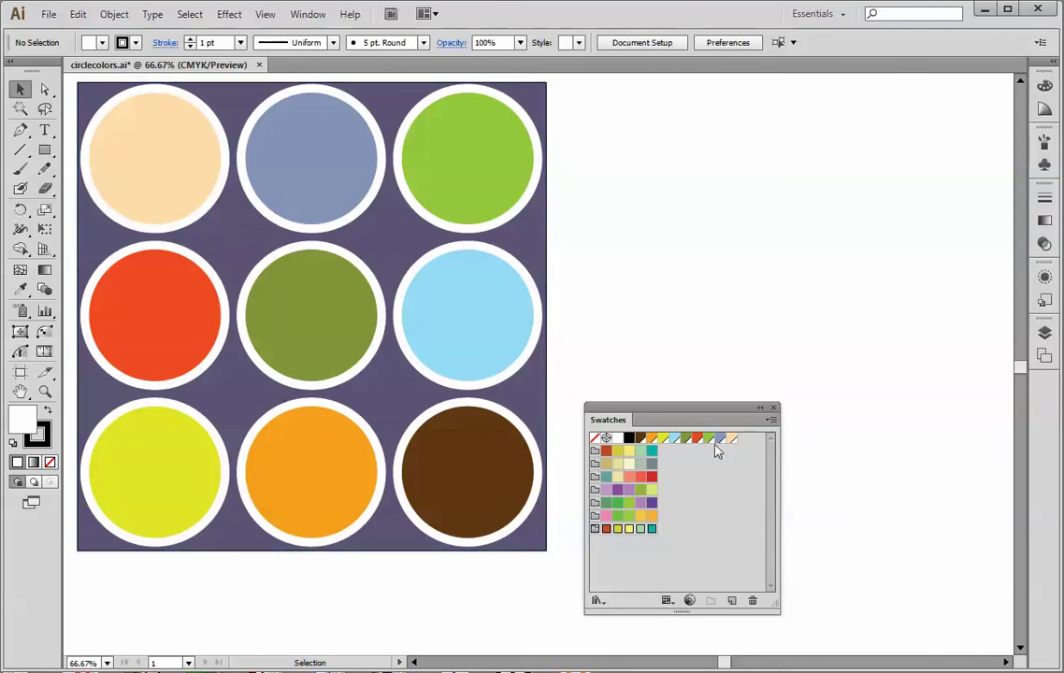
Rename the copied colour group to 'experimental' in Color Group Options
left_click(595, 529)
left_click(771, 422)
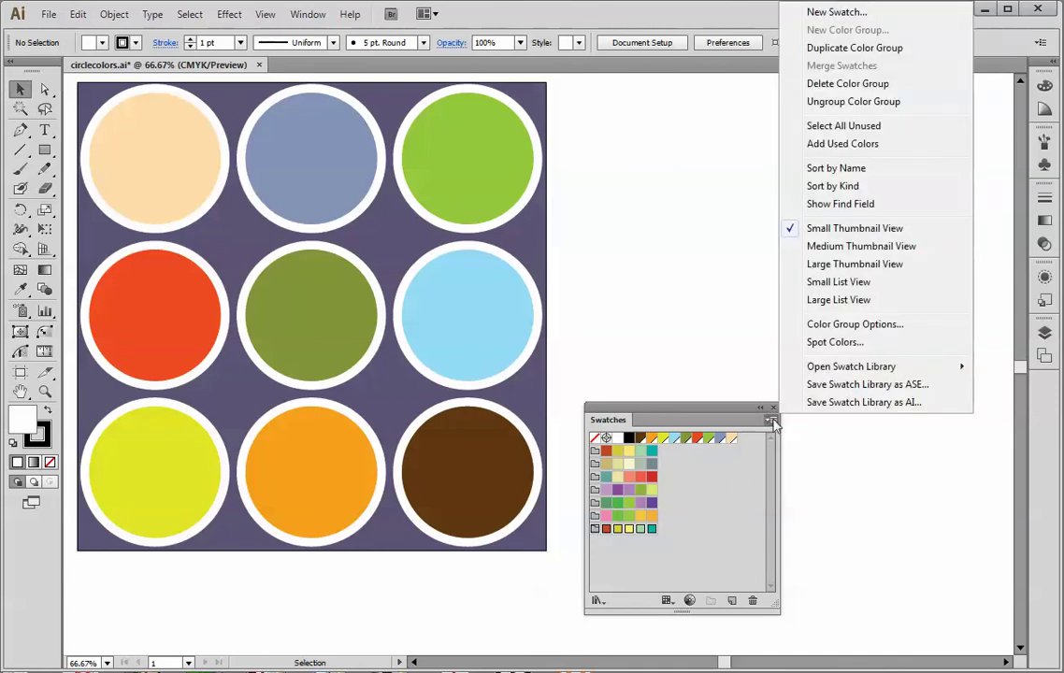
left_click(842, 324)
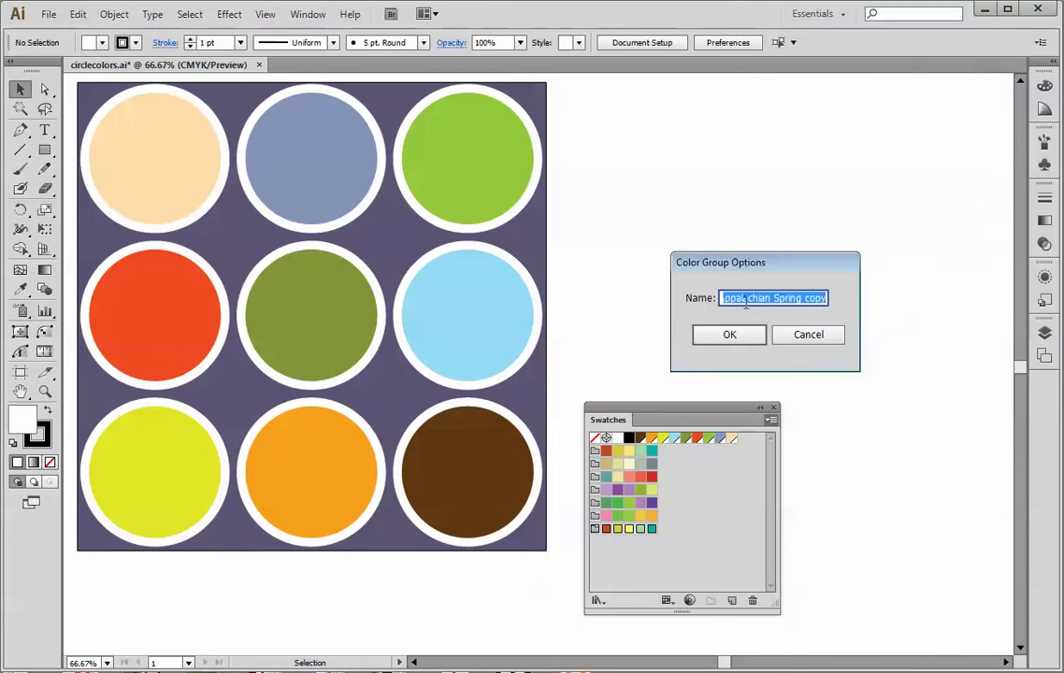
type("e")
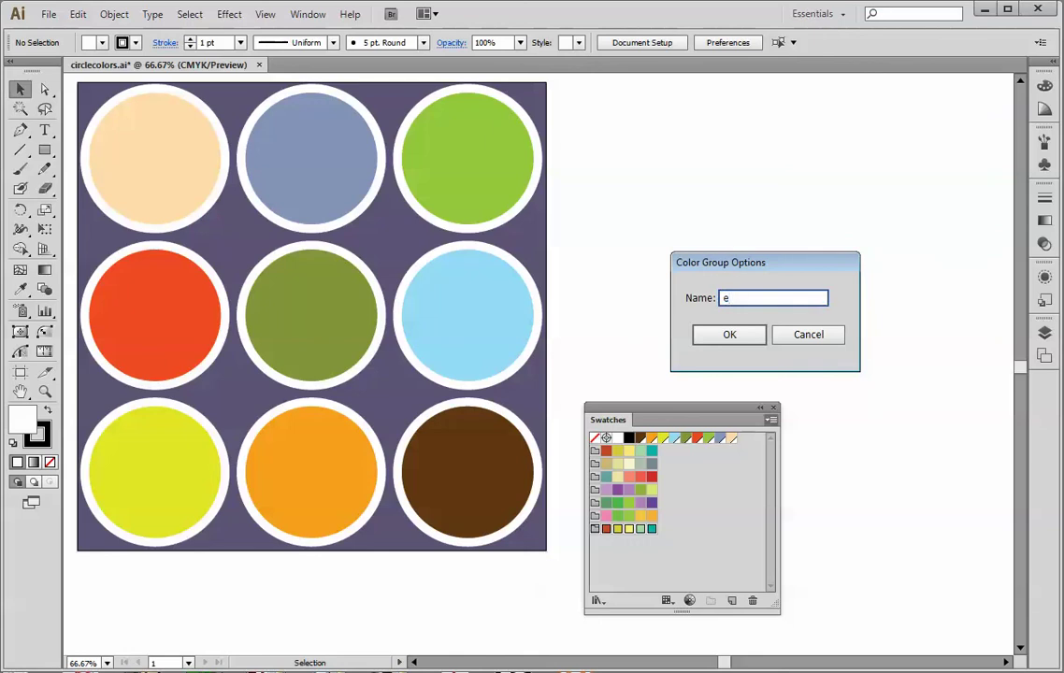
type("xperimental")
left_click(732, 335)
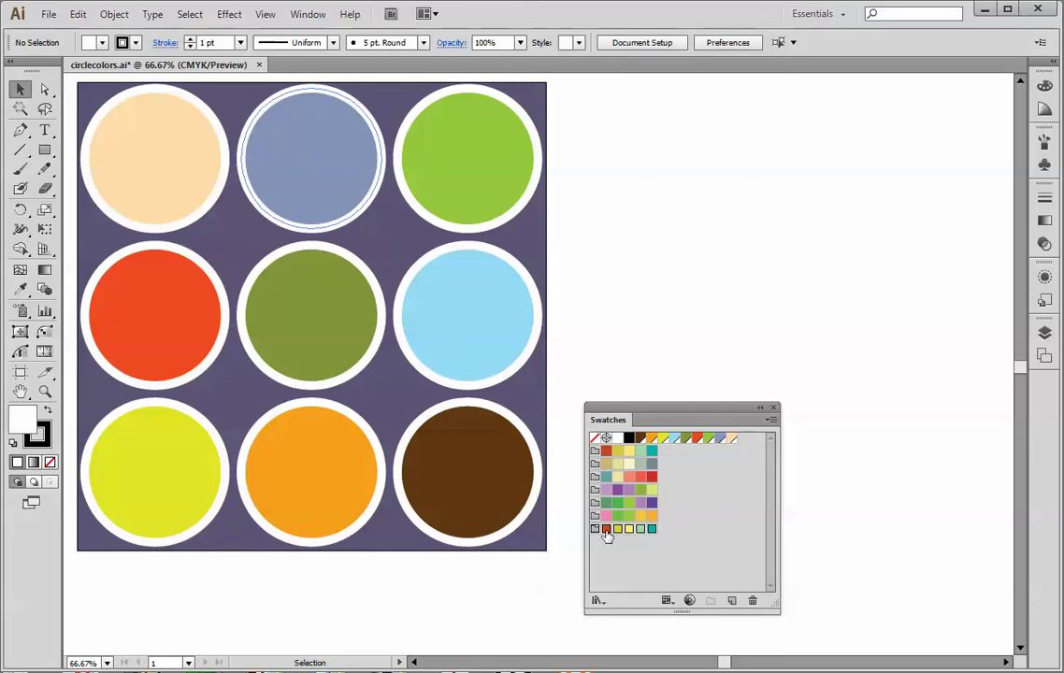
Select heirloom one and the groups below it and duplicate them
left_click(675, 535)
left_click(593, 464)
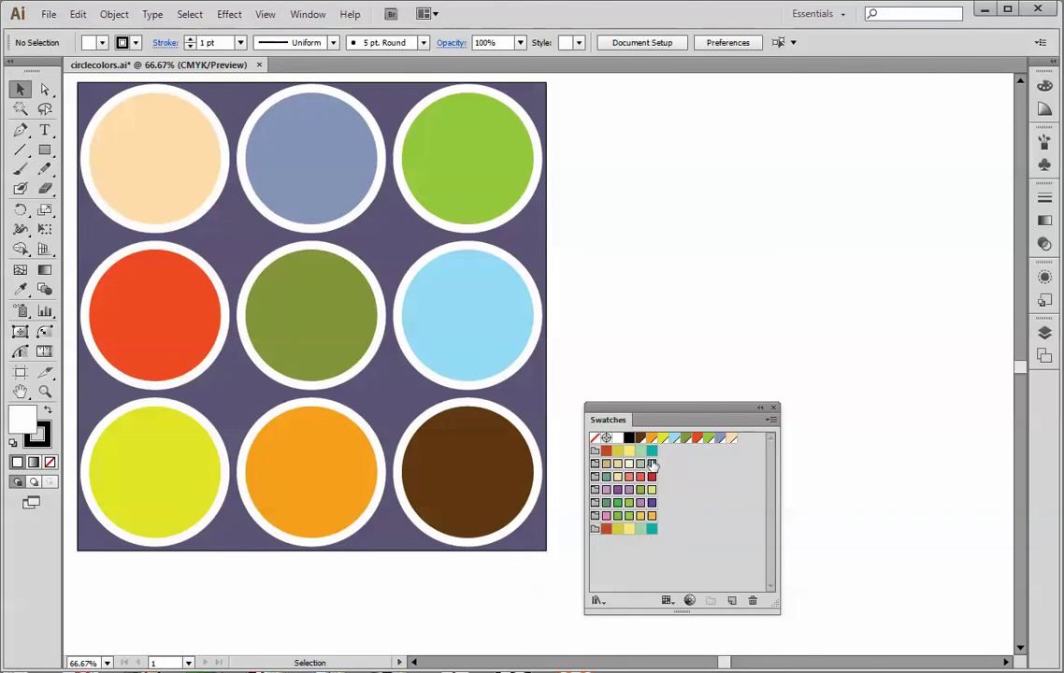
left_click(772, 422)
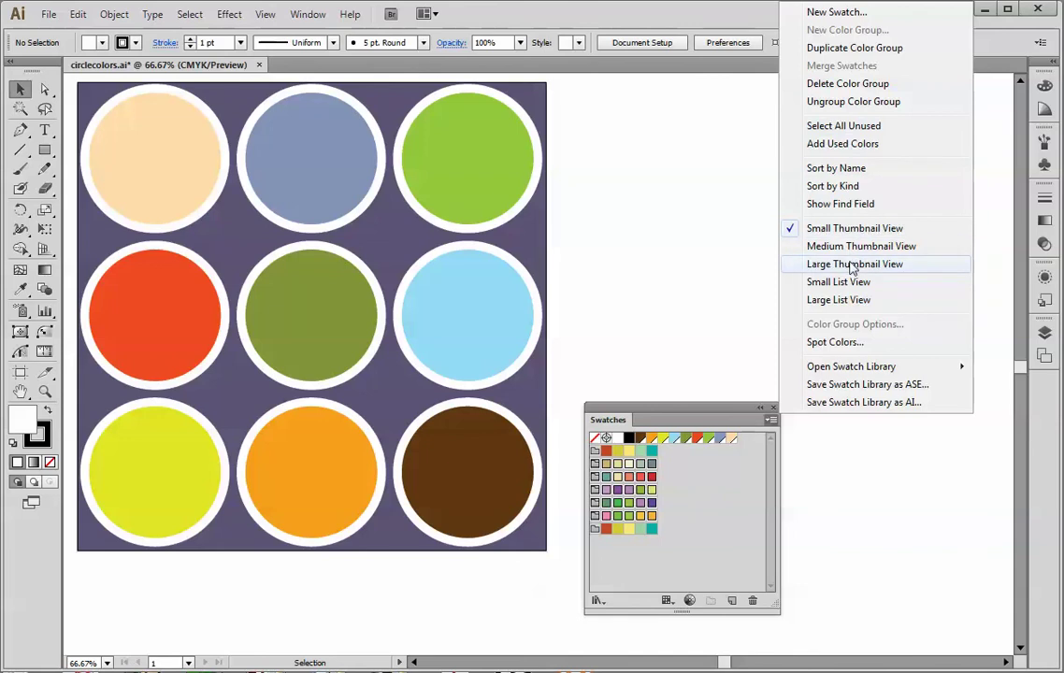
left_click(864, 49)
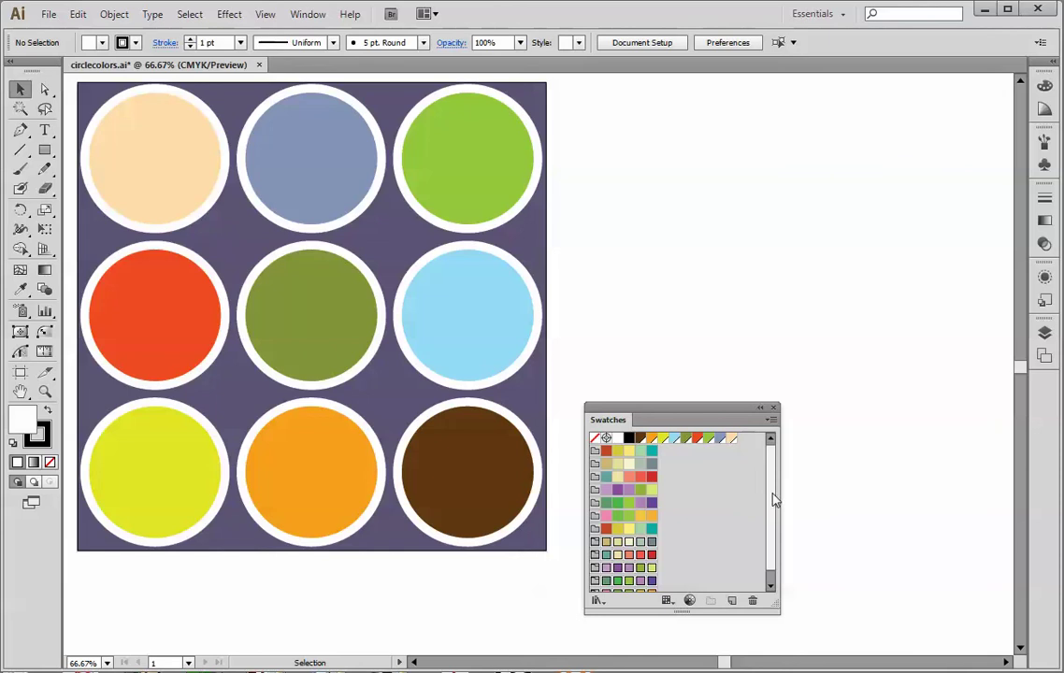
scroll(773, 514, "down", 1)
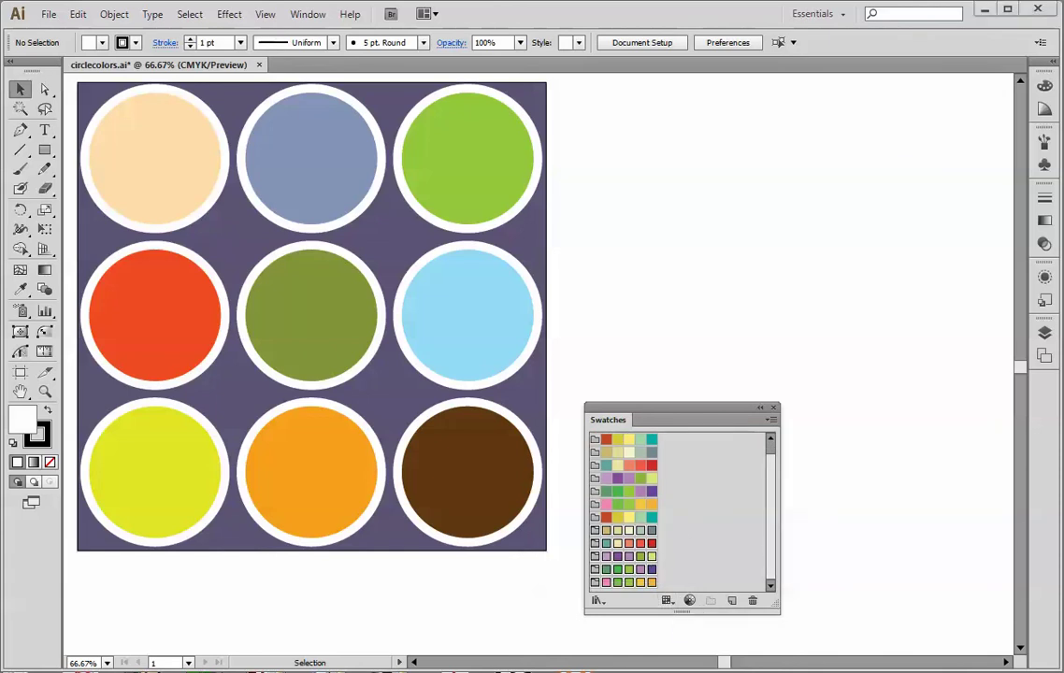
Drag the pink and purple swatches from the copied groups into the experimental group
left_click(594, 518)
left_click(696, 544)
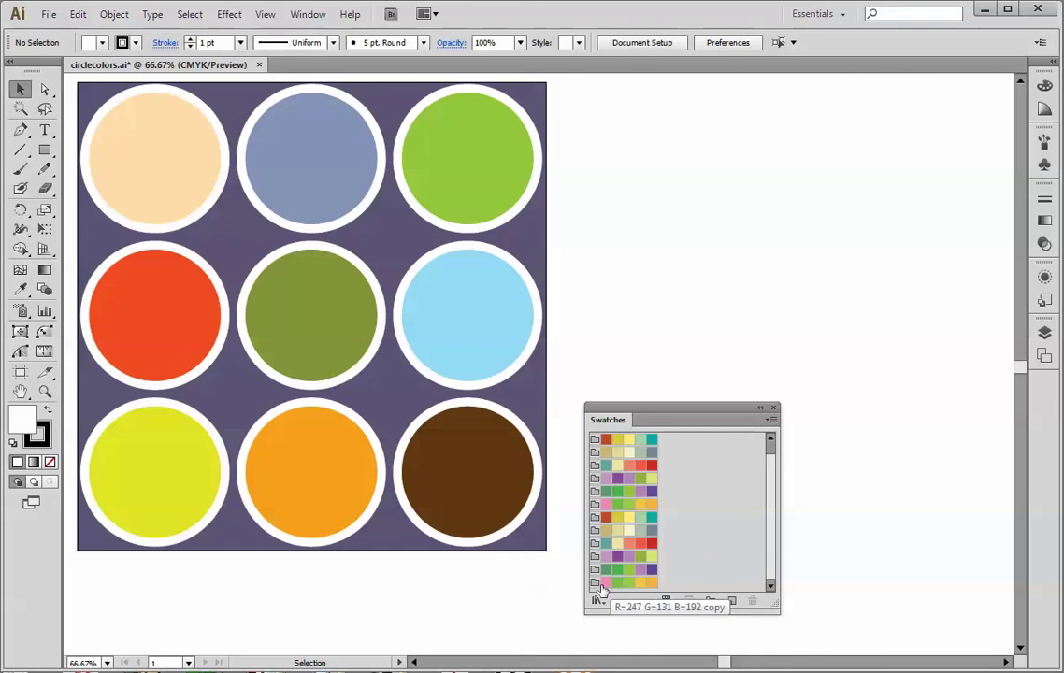
left_click(605, 584)
left_click_drag(605, 584, 611, 518)
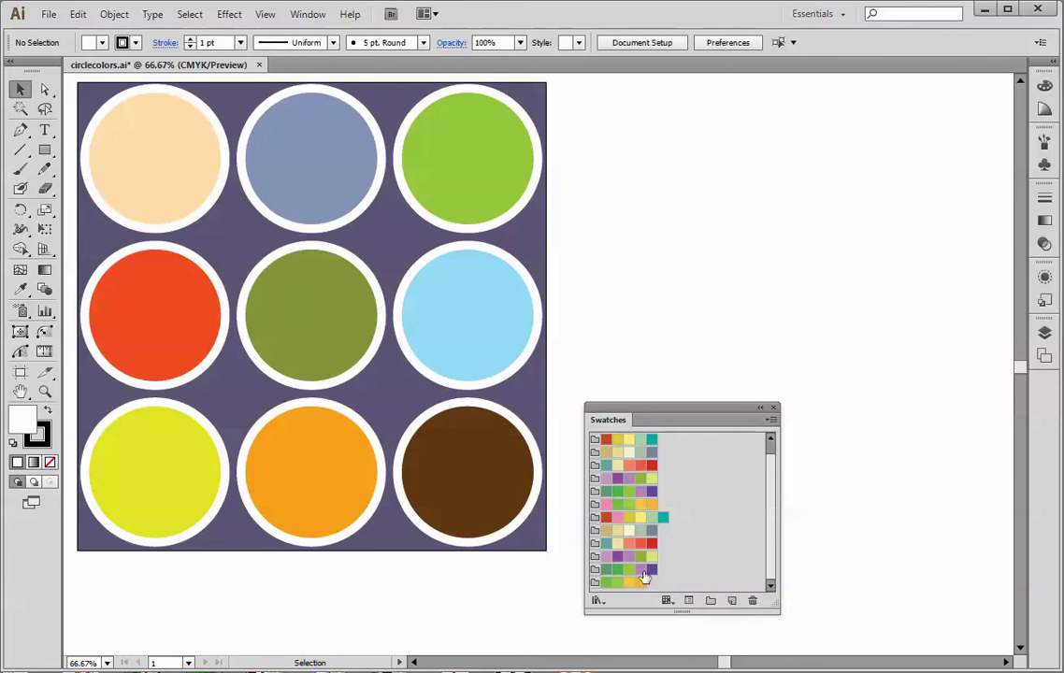
left_click_drag(640, 573, 611, 517)
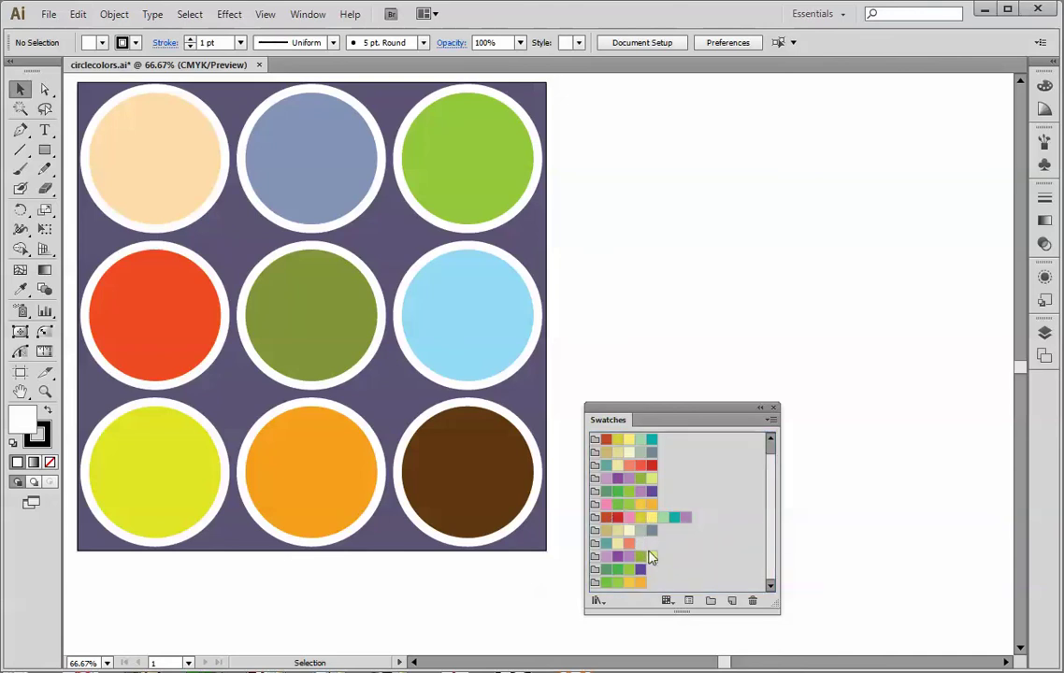
Delete the duplicate red swatch from the experimental group
left_click(616, 517)
left_click(753, 603)
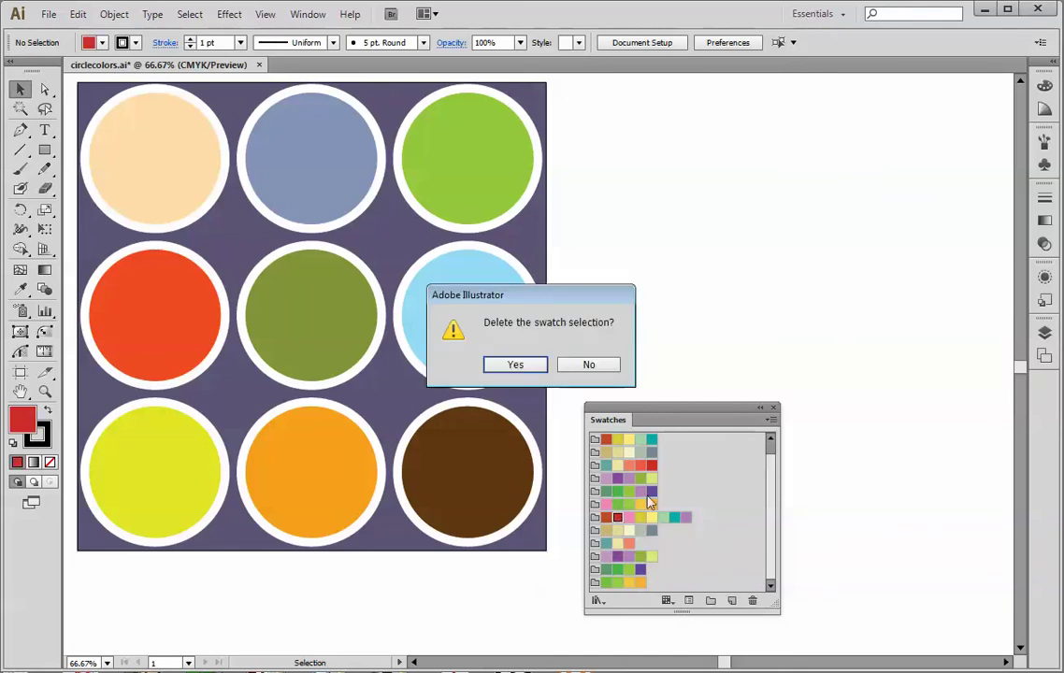
left_click(515, 365)
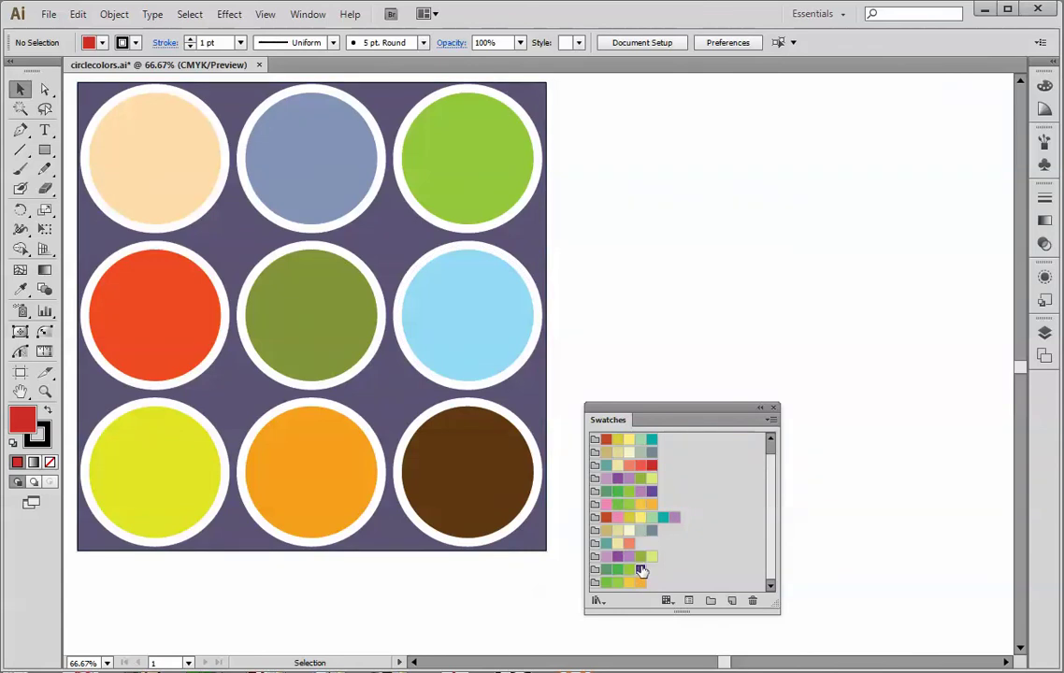
Copy green, yellow-green, orange and teal swatches from the copied groups into the experimental row
left_click_drag(640, 570, 679, 521)
left_click(616, 576)
left_click_drag(616, 577, 690, 518)
left_click(664, 561)
left_click_drag(651, 557, 707, 518)
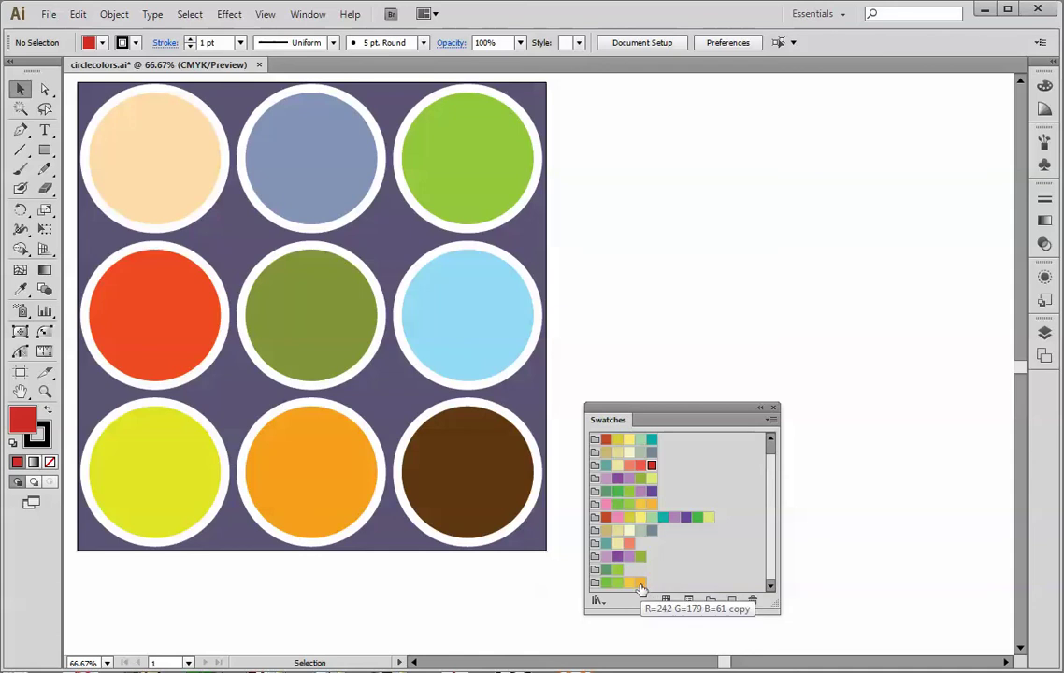
left_click_drag(640, 587, 718, 518)
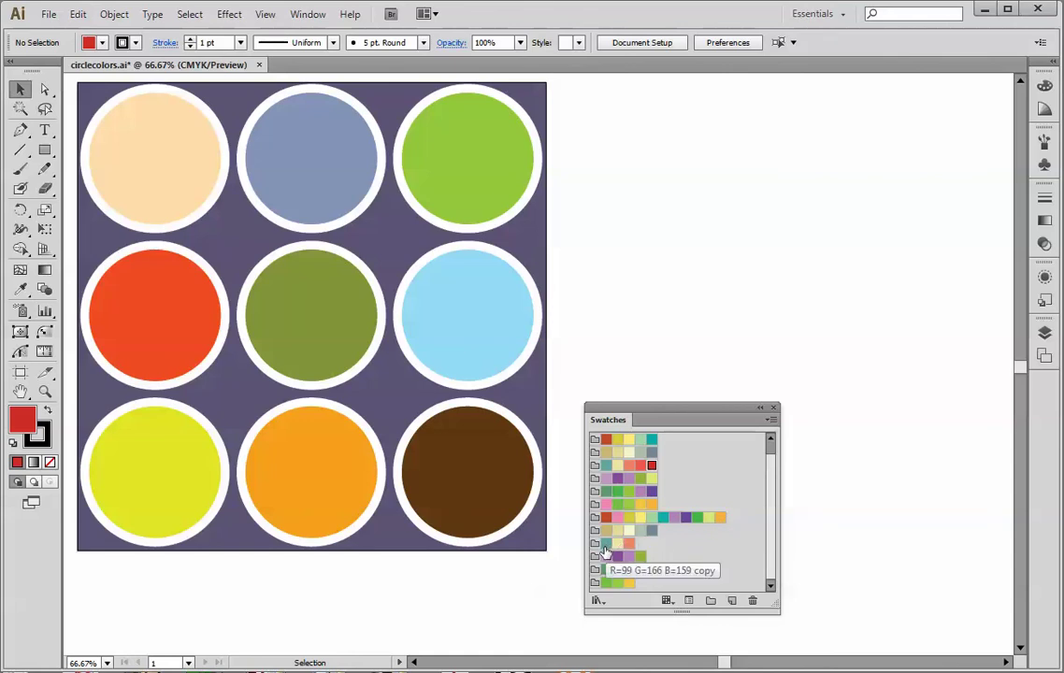
left_click_drag(606, 543, 729, 518)
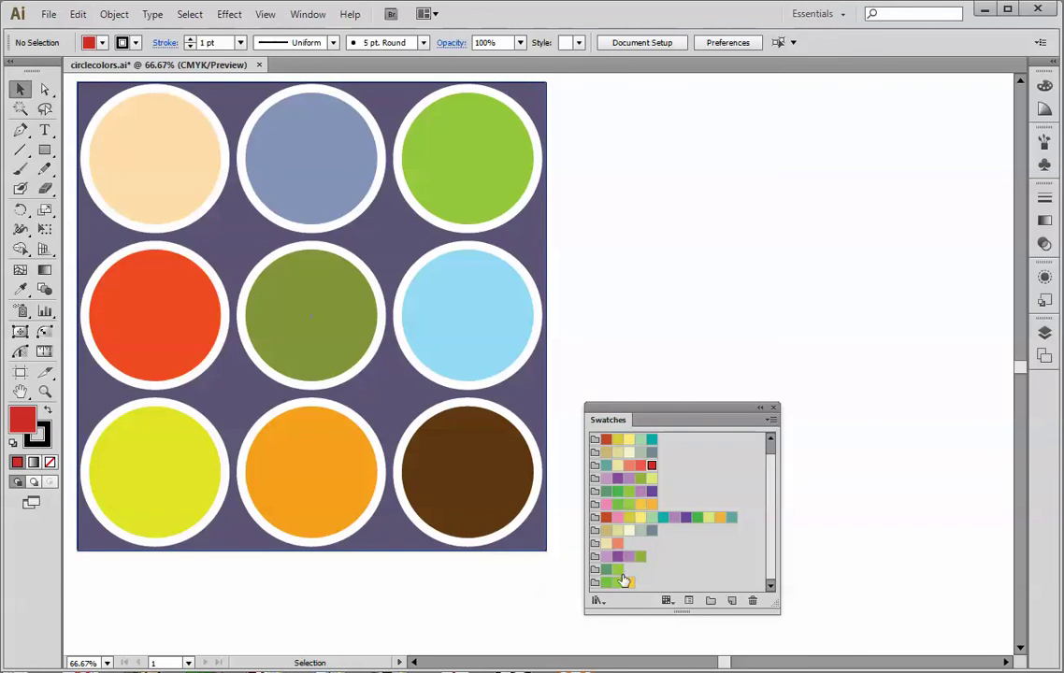
left_click(595, 531)
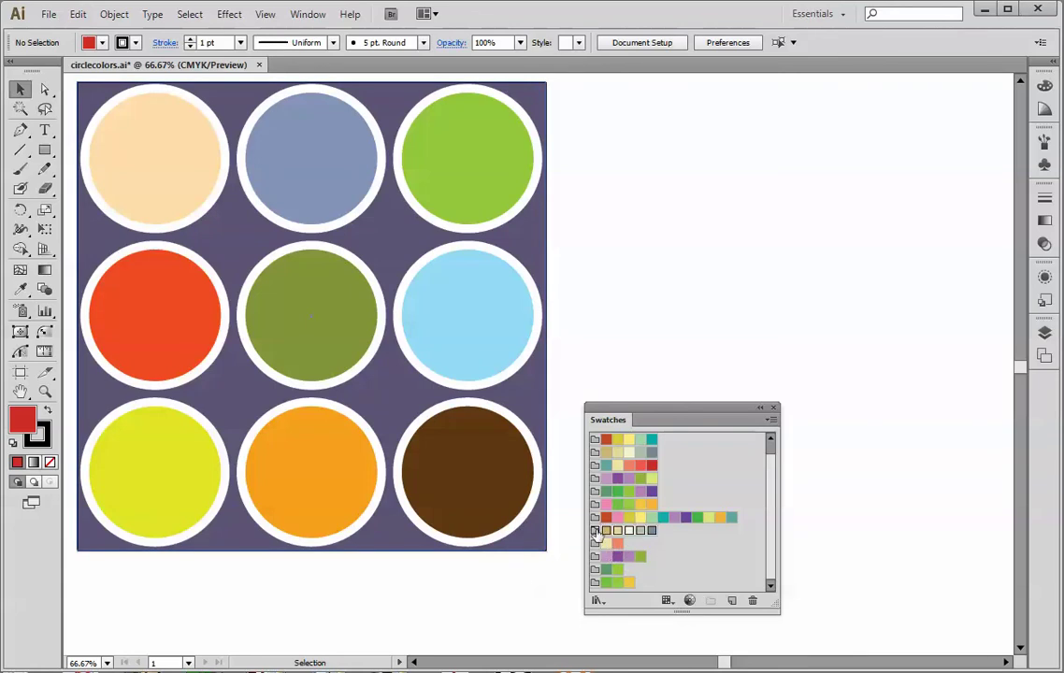
Select the floral love copy and the other copied colour groups, then drag them to the trash
left_click(596, 583, "shift")
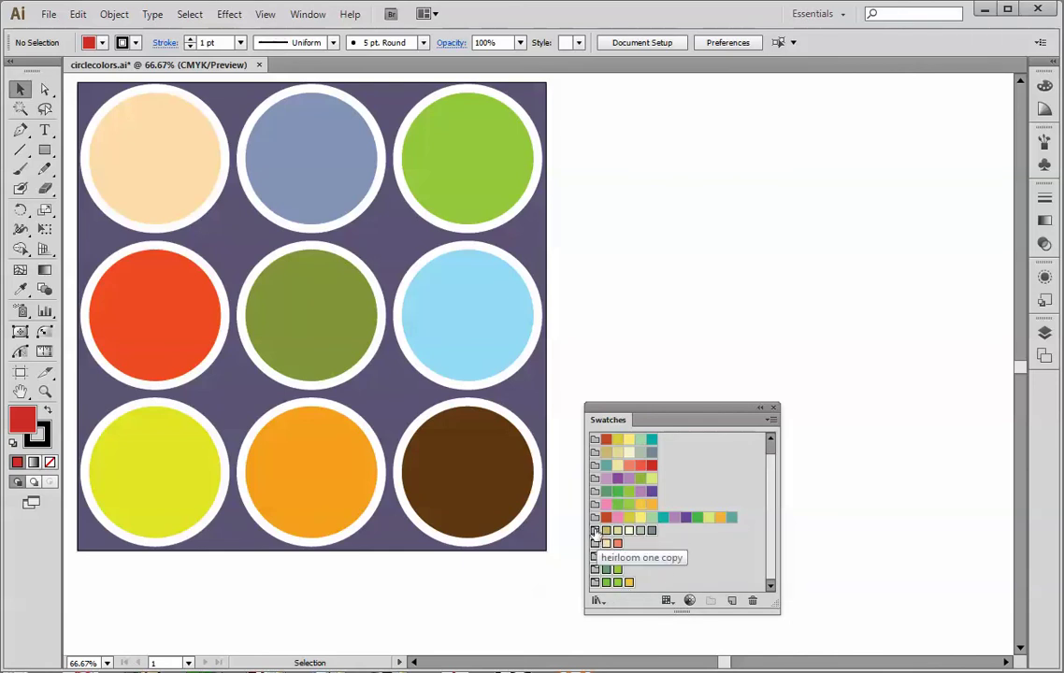
left_click_drag(595, 533, 753, 598)
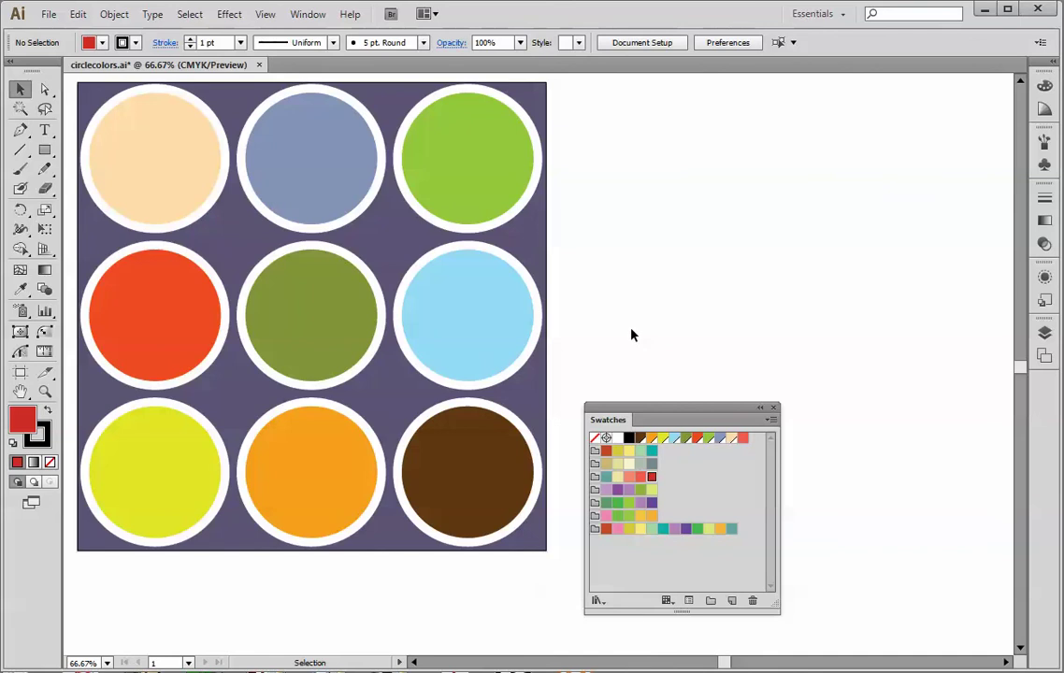
key("a")
key("ctrl+a")
key("v")
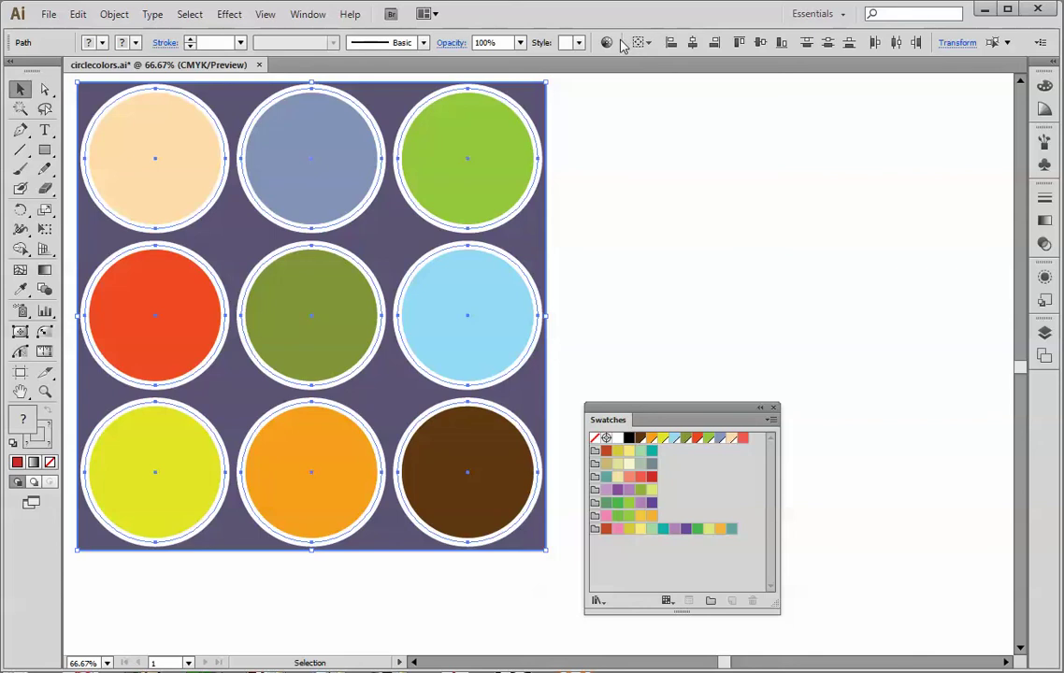
left_click(606, 42)
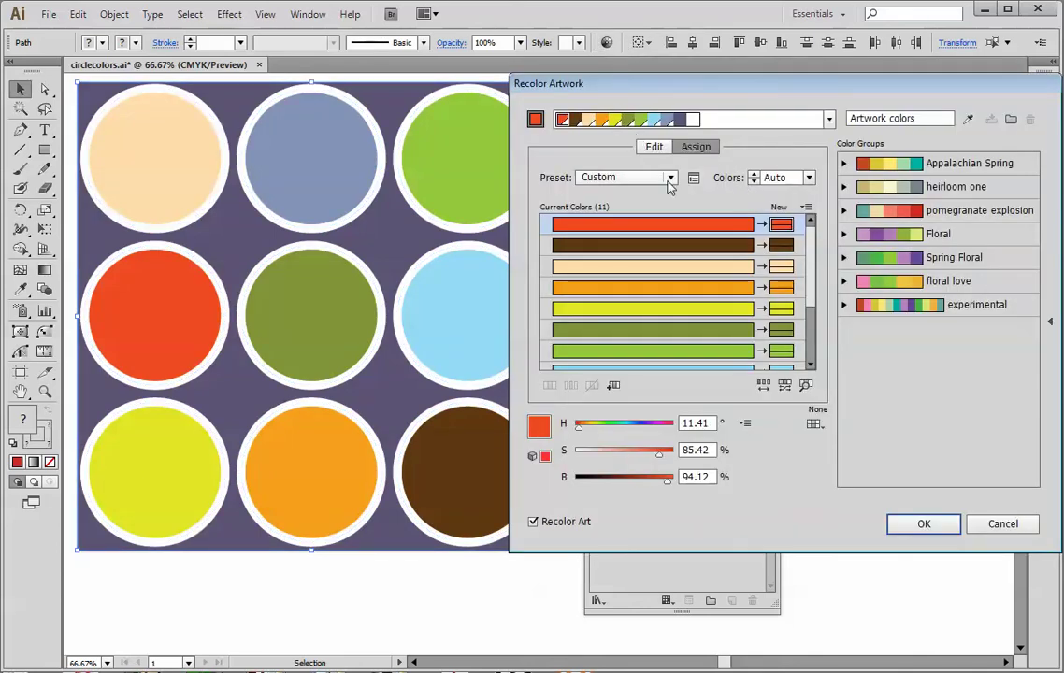
left_click(969, 316)
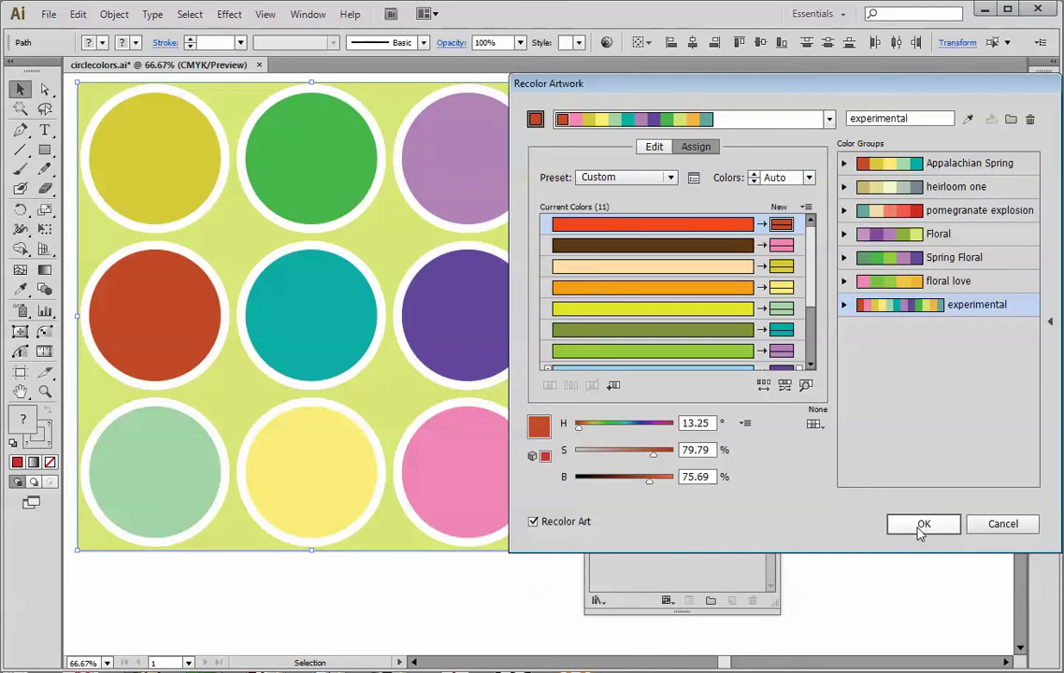
left_click(1002, 525)
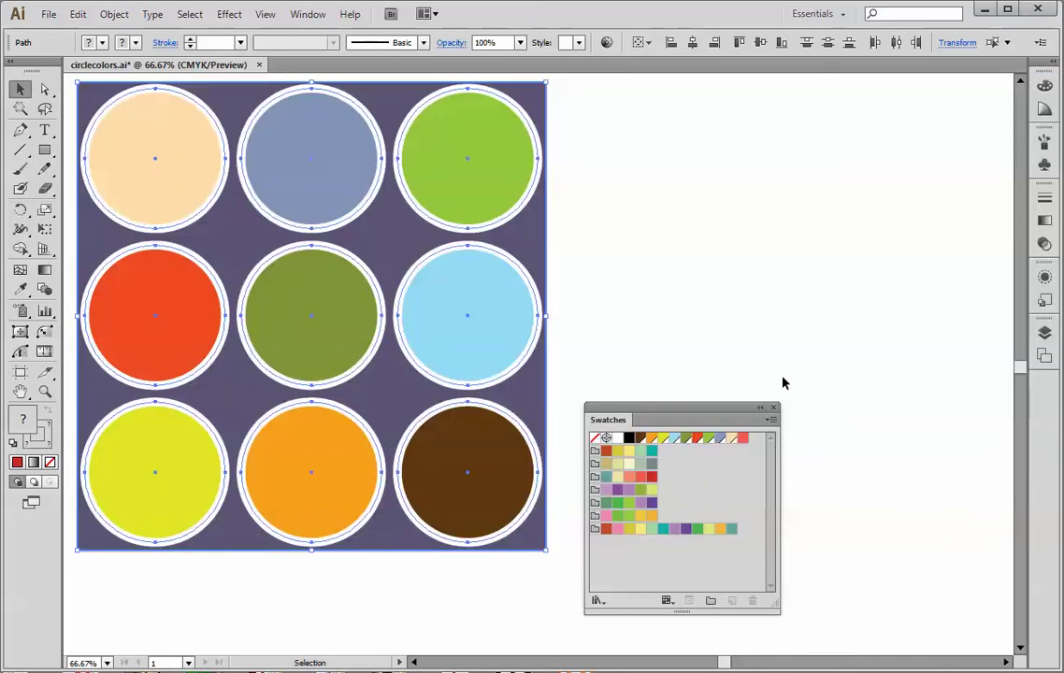